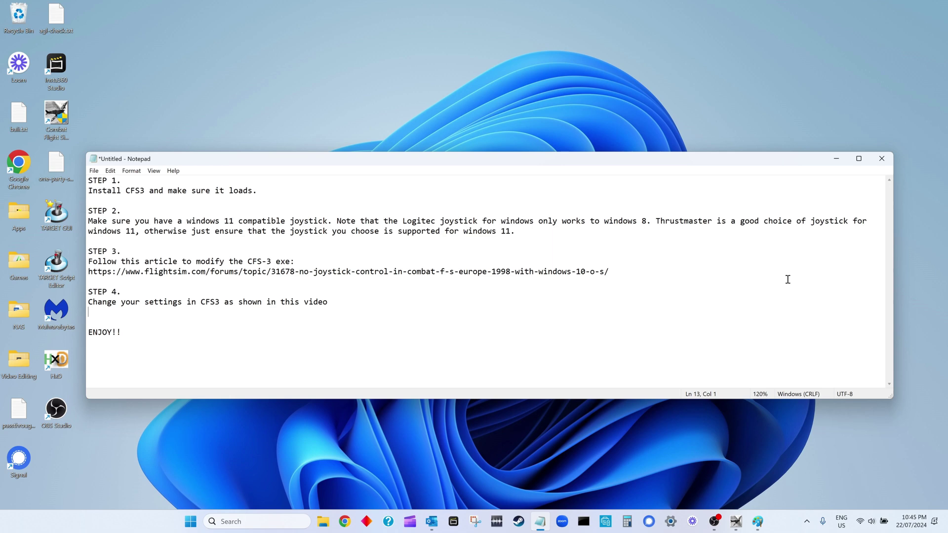
Step: Switch to the Combat Flight Simulator main menu window through Task View
left_click(733, 525)
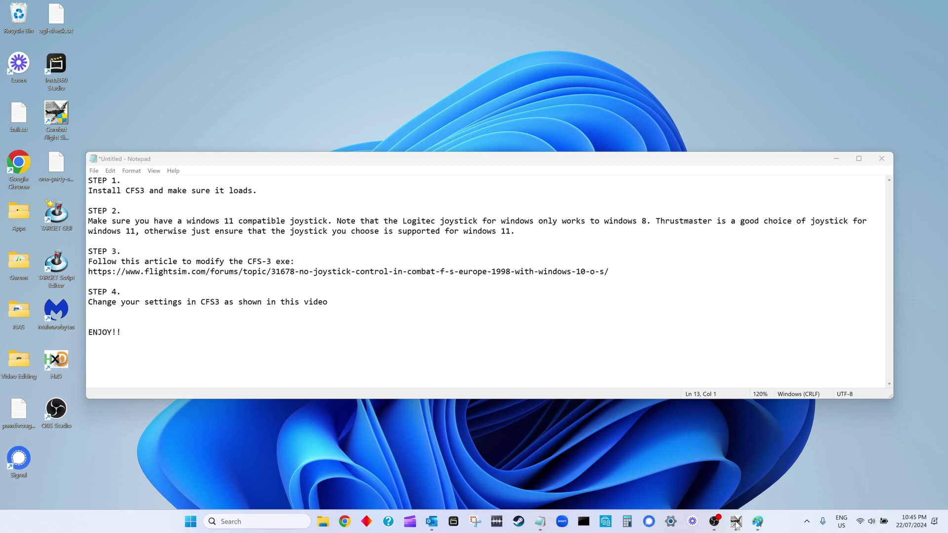
key("super+Tab")
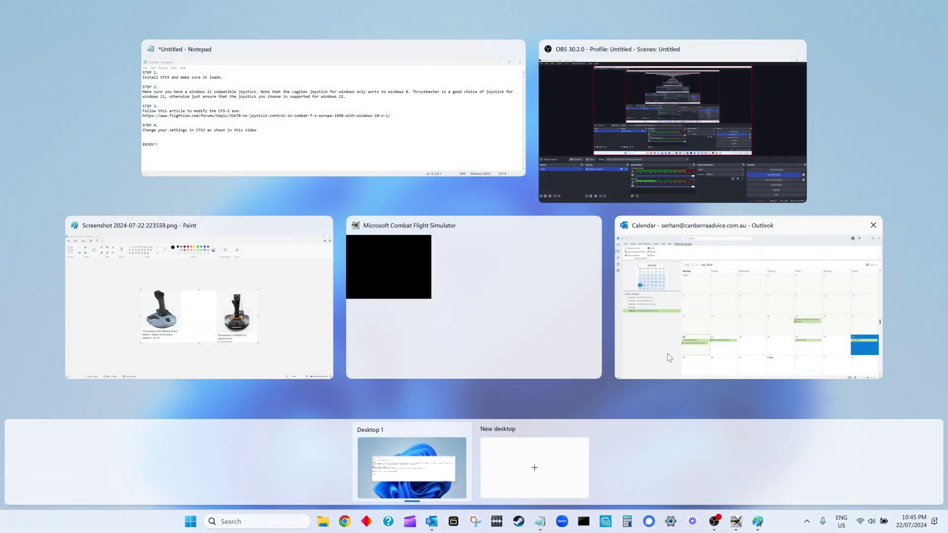
left_click(546, 313)
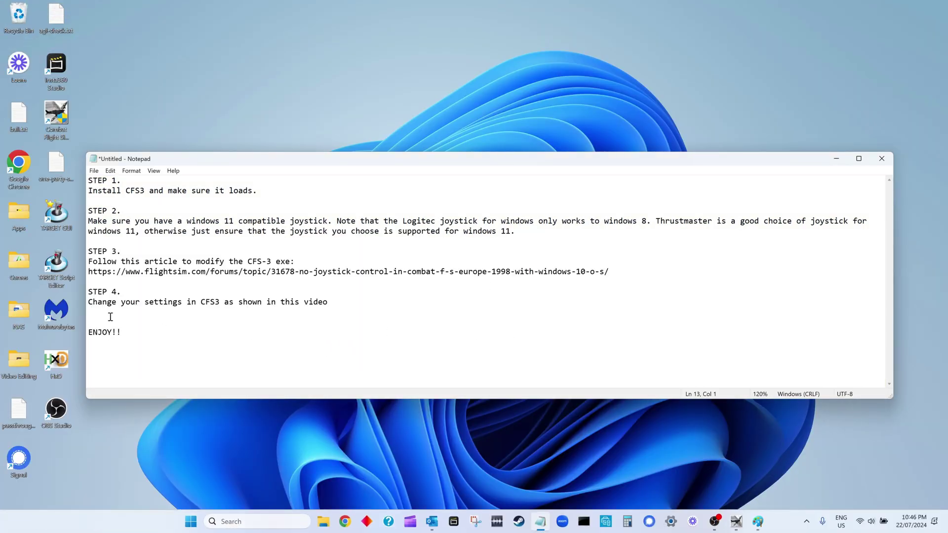
Step: Highlight the STEP 1 and STEP 2 notes in Notepad, then bring up the Paint joystick screenshot
key("ctrl+a")
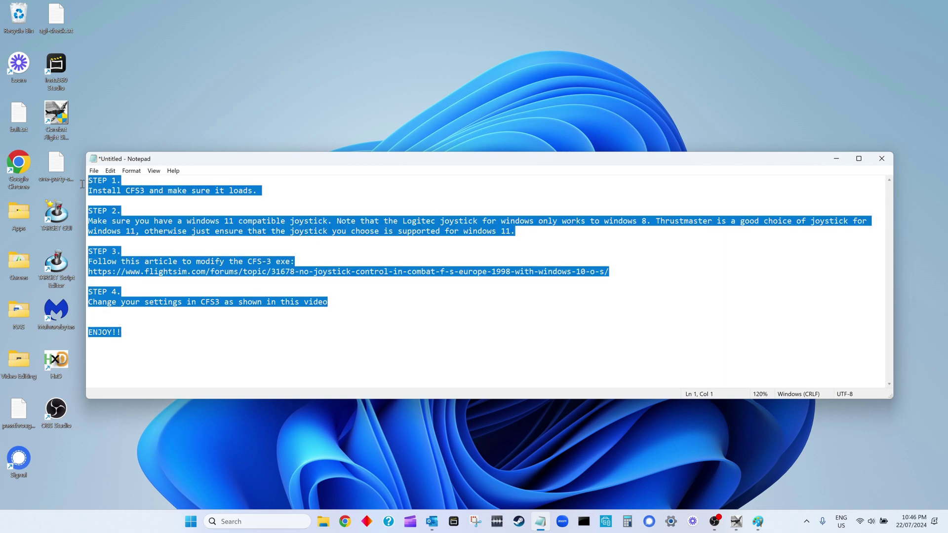
left_click(282, 320)
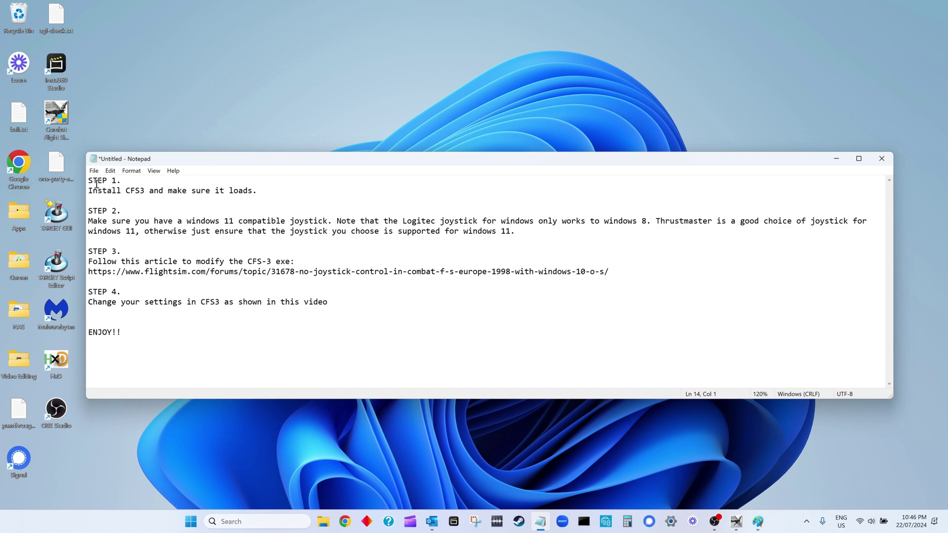
left_click_drag(257, 191, 81, 192)
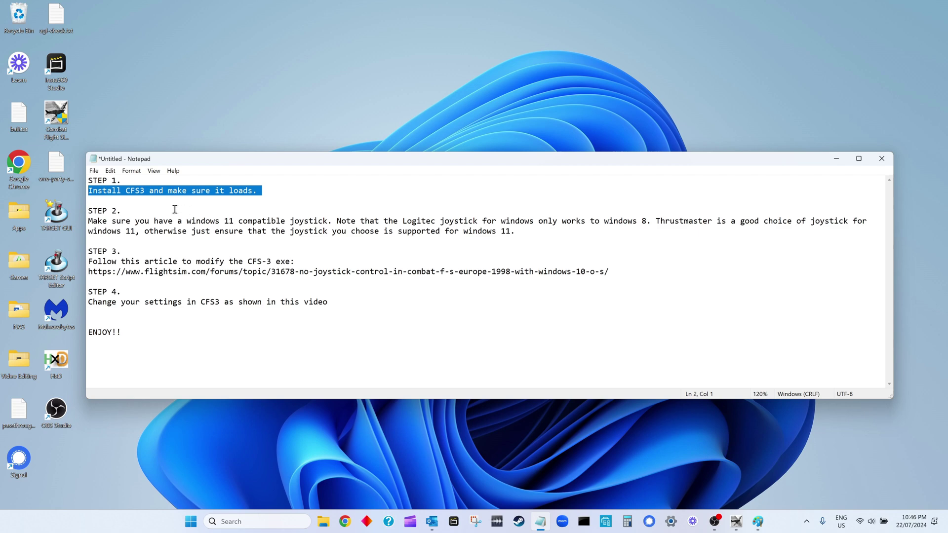
left_click(472, 253)
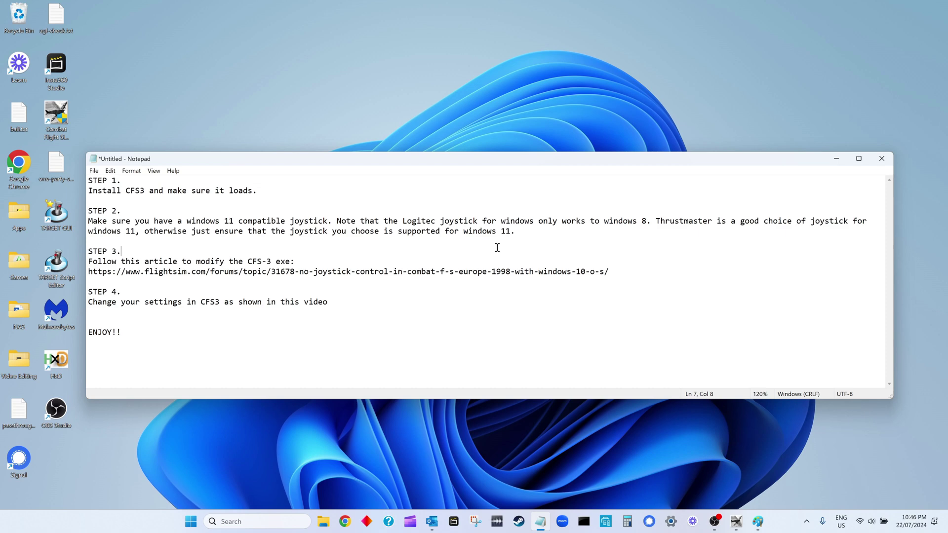
left_click_drag(440, 220, 534, 234)
left_click(89, 220)
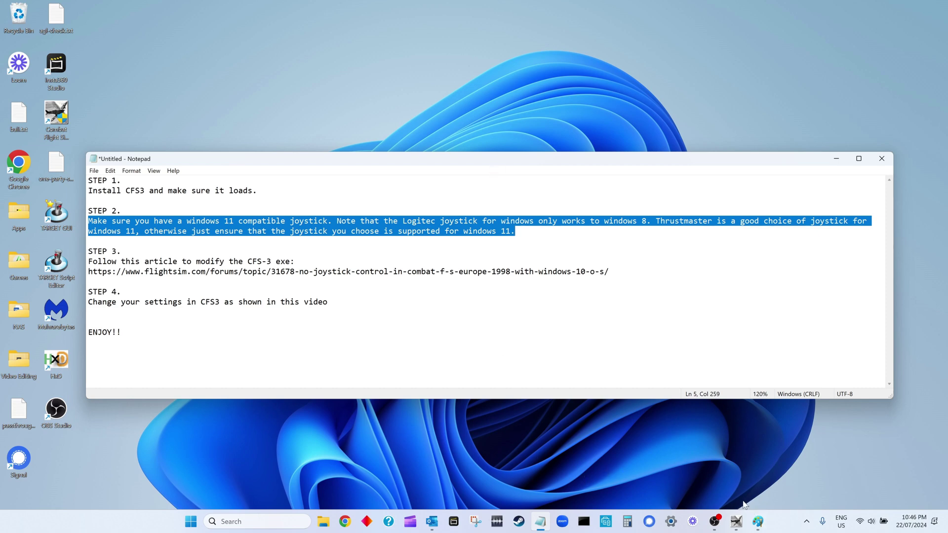
left_click(757, 521)
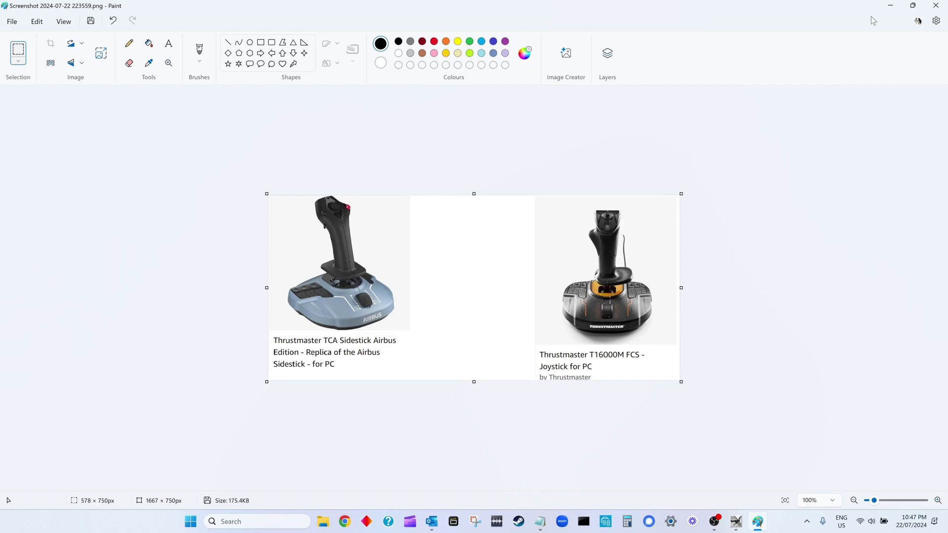
Step: Minimize the Paint joystick image so the Notepad setup notes are in front
left_click(889, 10)
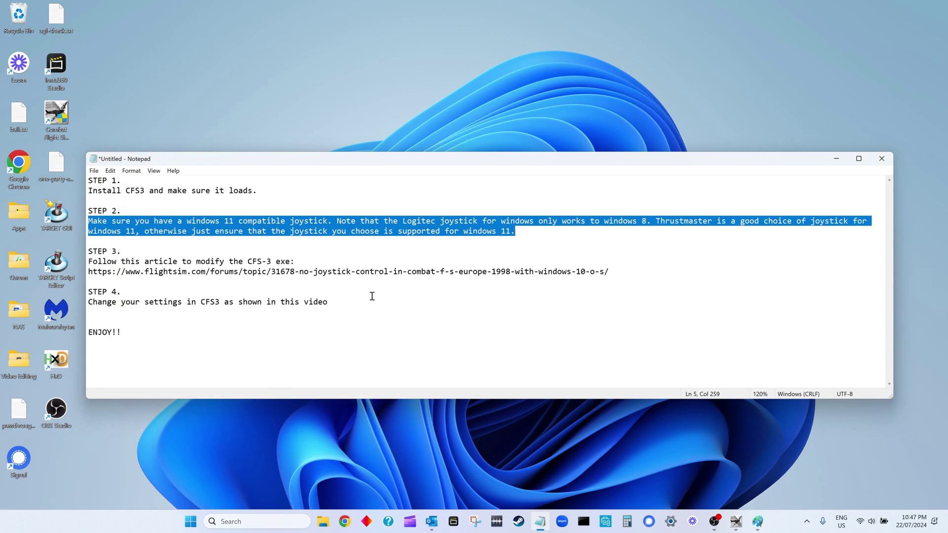
left_click(354, 291)
left_click_drag(625, 271, 83, 252)
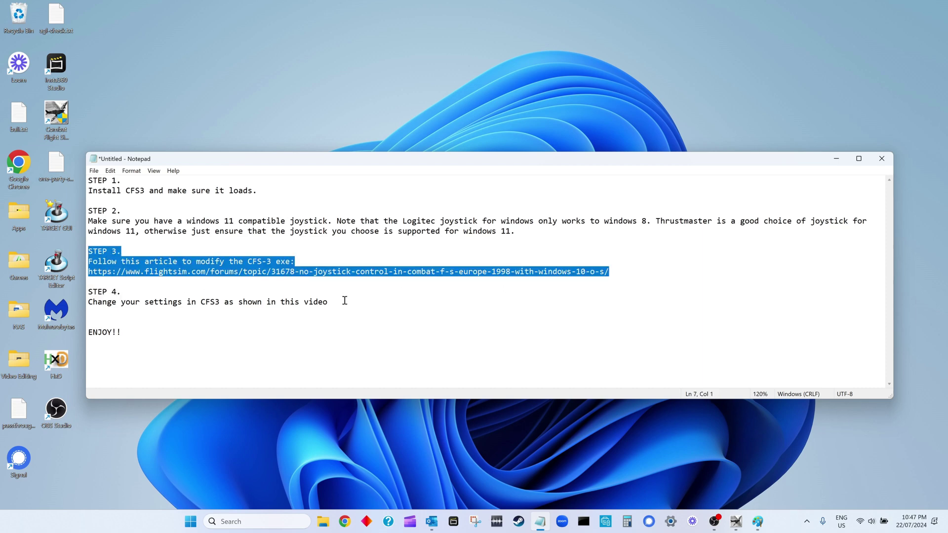
left_click(425, 322)
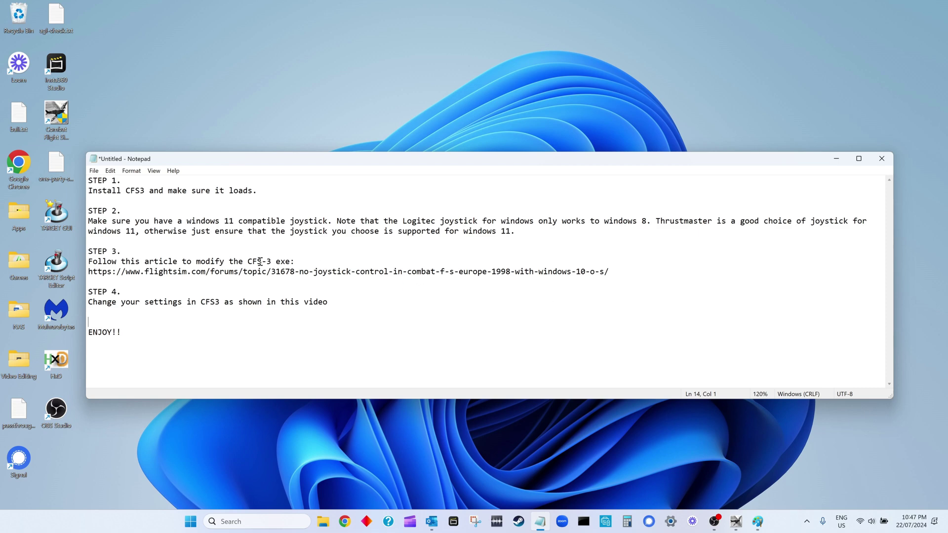
left_click_drag(290, 261, 249, 262)
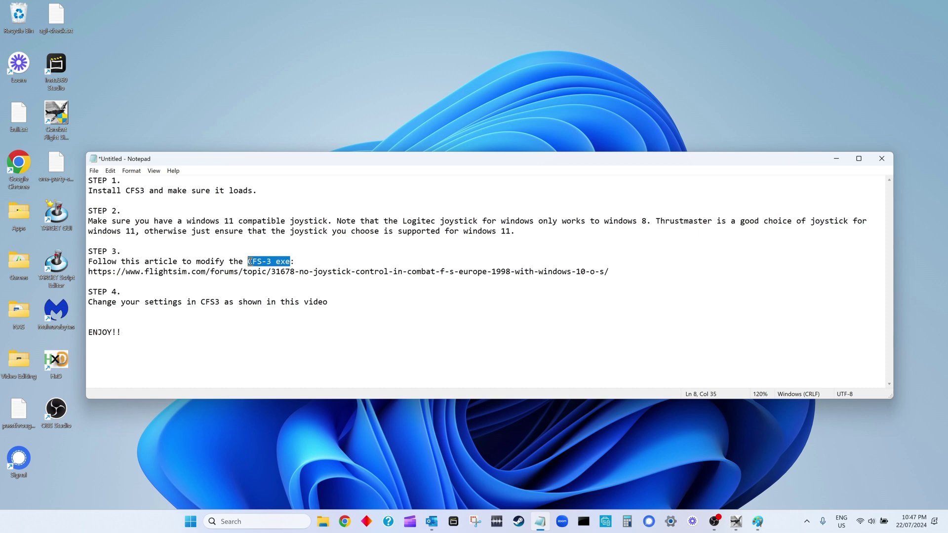
left_click(357, 281)
left_click_drag(274, 193, 78, 183)
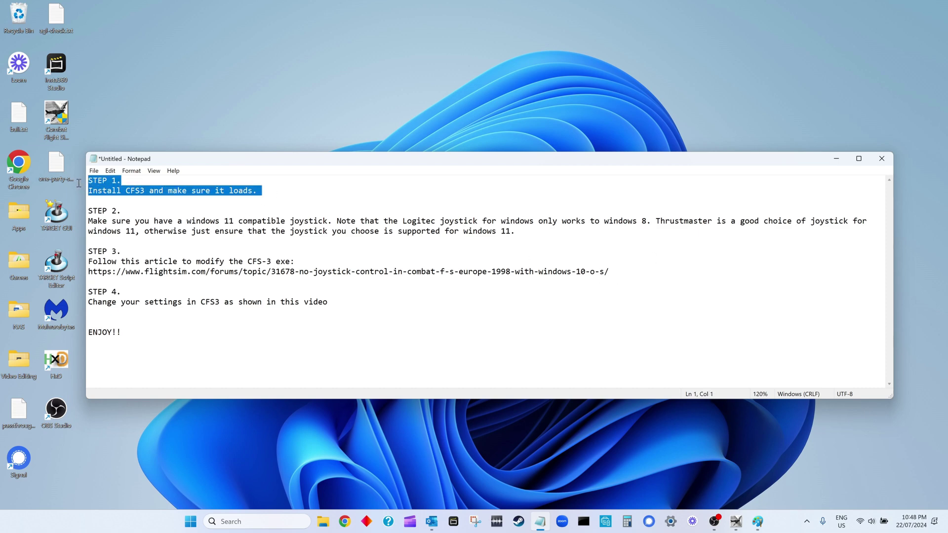
left_click(357, 291)
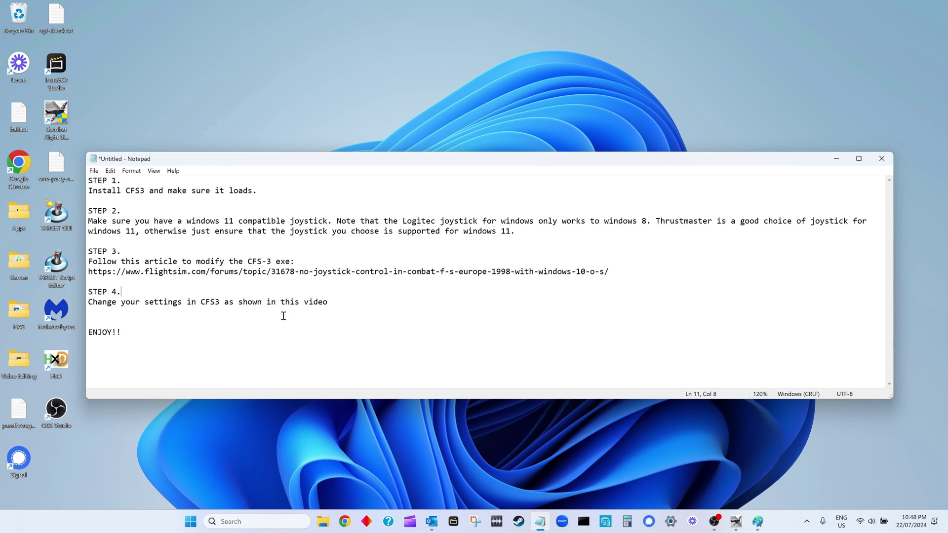
left_click_drag(612, 271, 89, 252)
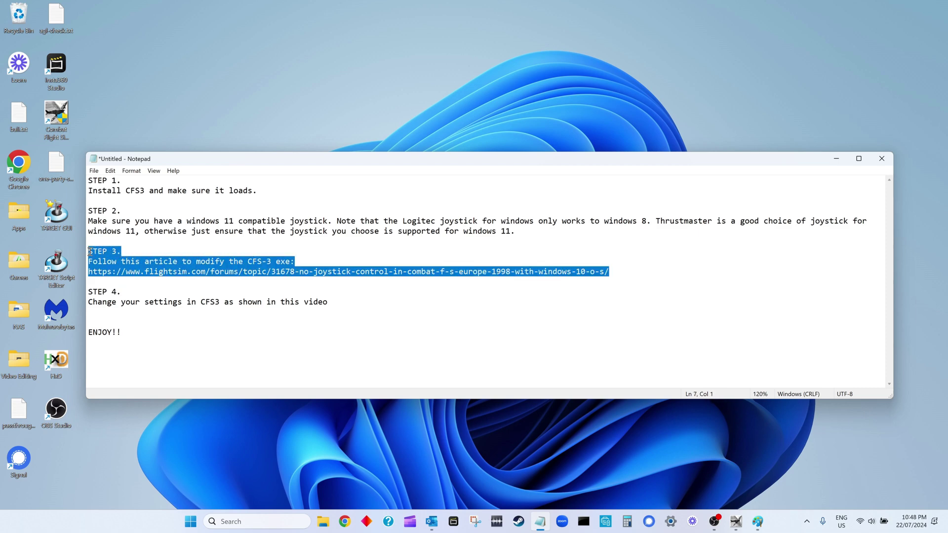
left_click(256, 319)
left_click_drag(329, 301, 90, 302)
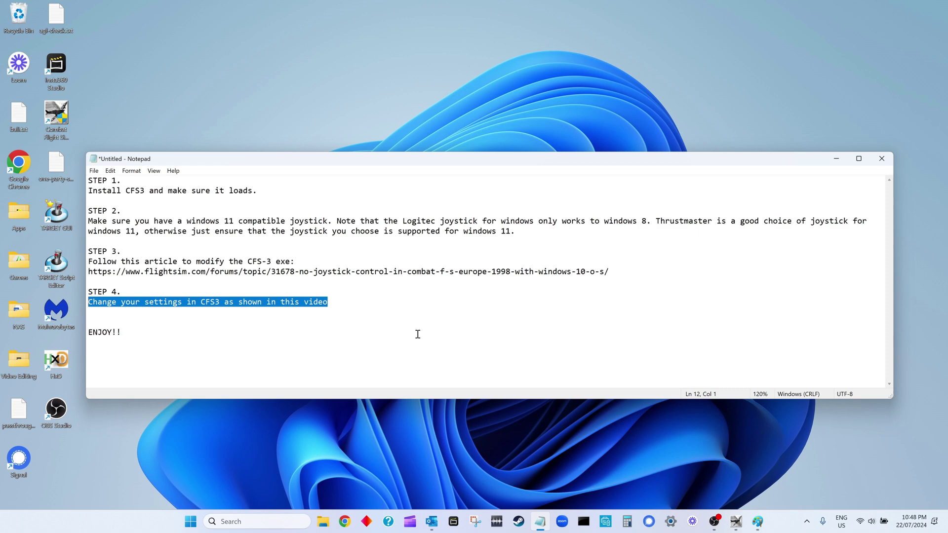
Step: Bring the Combat Flight Simulator WWII Europe Series main menu to the front via Task View
left_click(736, 522)
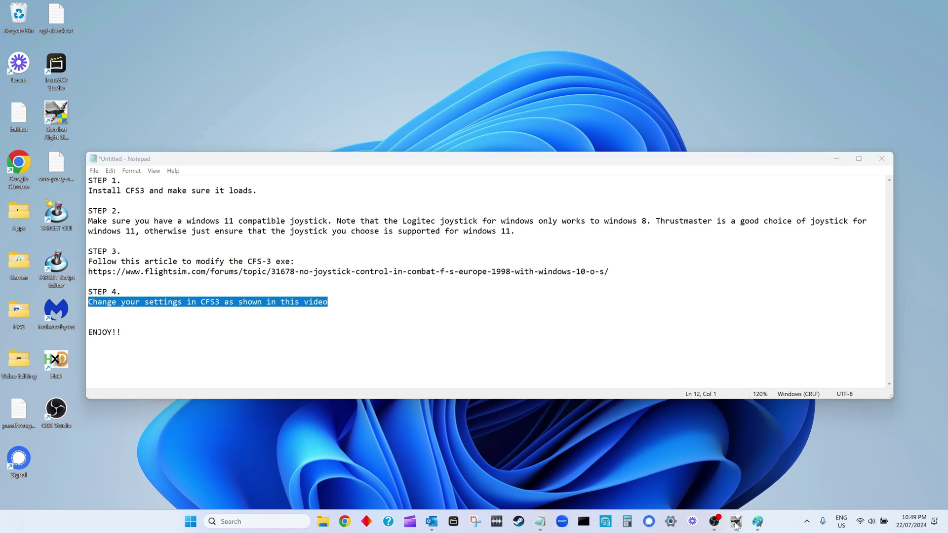
key("super+Tab")
key("super+Tab")
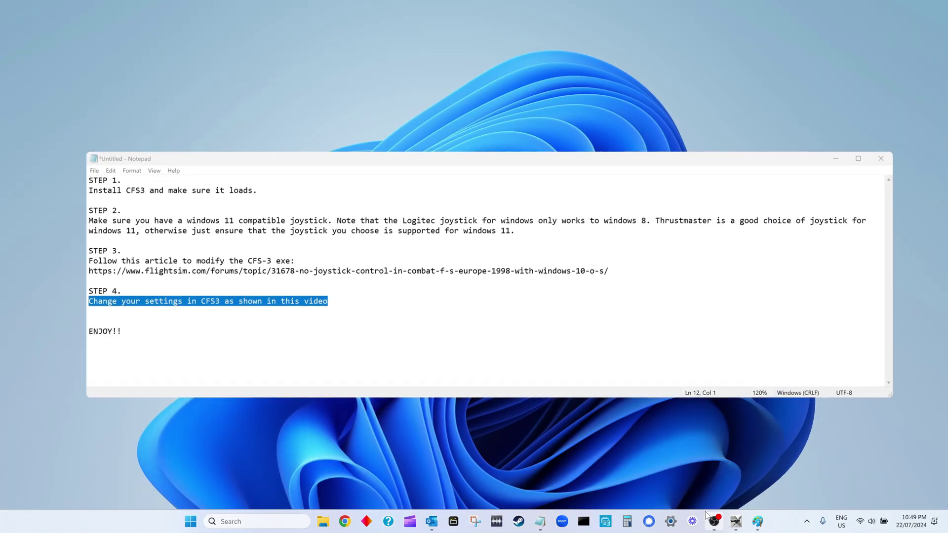
key("super+Tab")
key("super+Tab")
key("super+Tab")
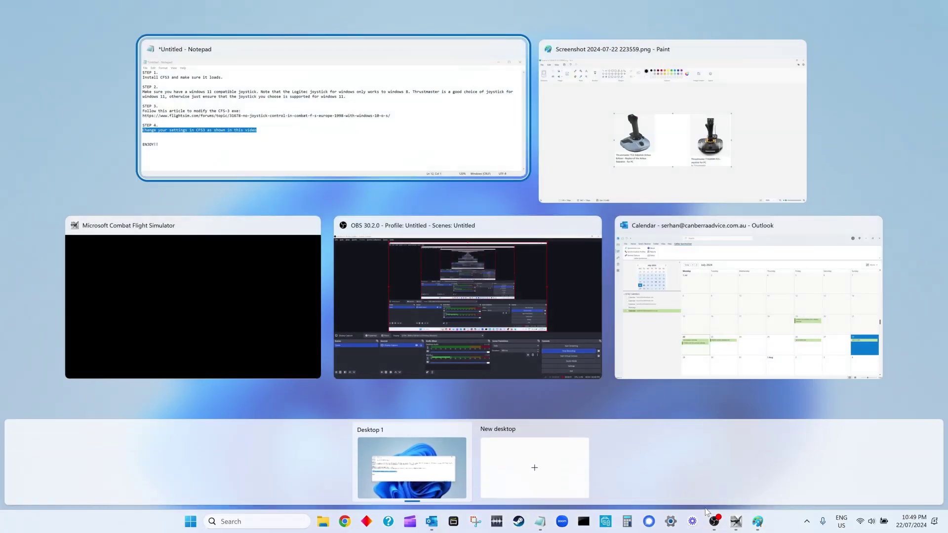
key("super+Tab")
key("super+Tab")
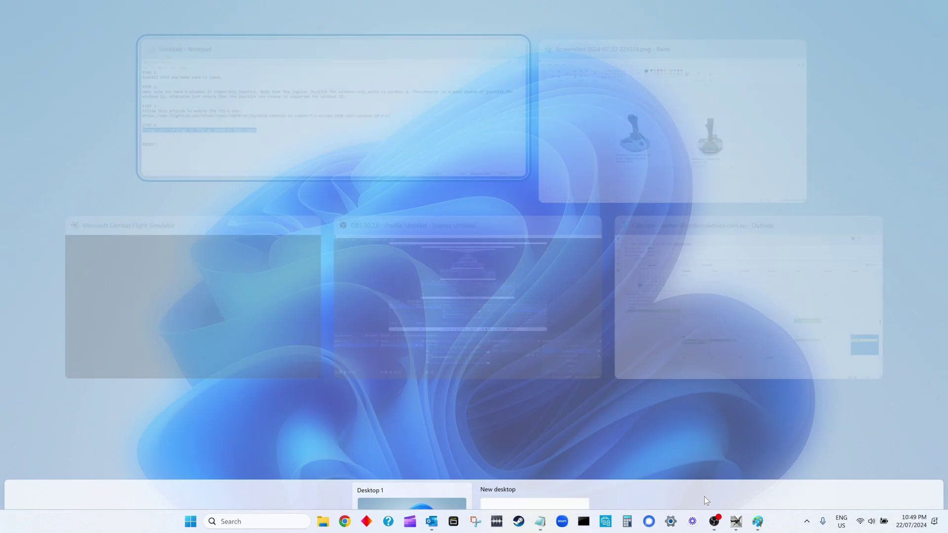
key("alt+Tab")
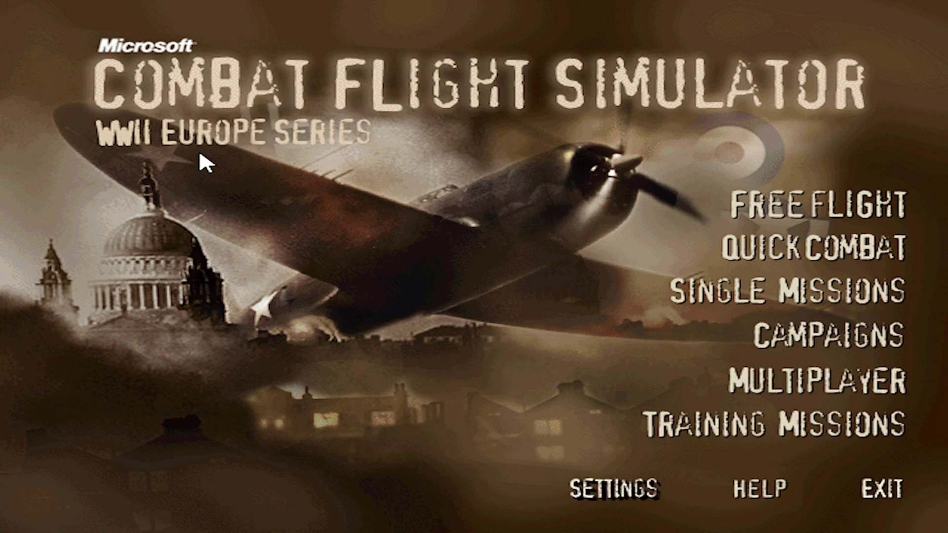
left_click(614, 486)
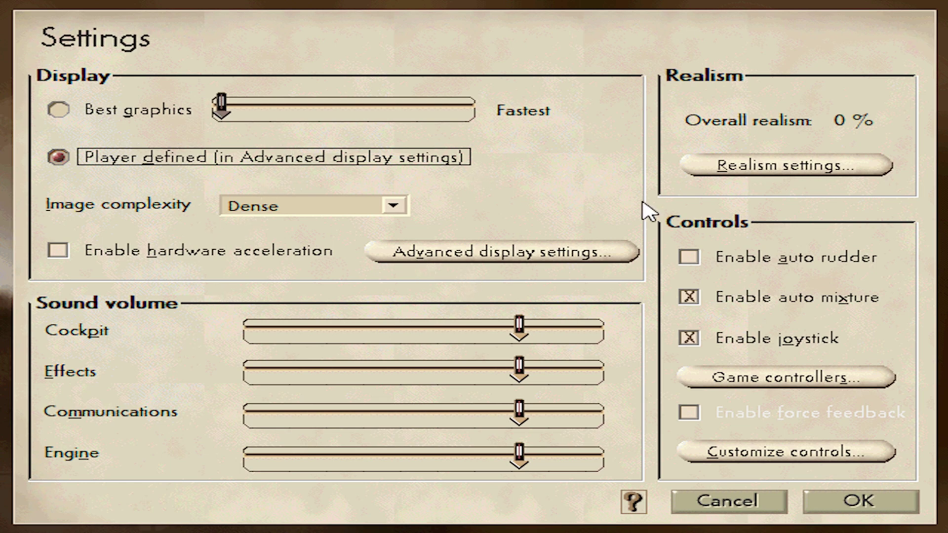
left_click(486, 254)
left_click(482, 248)
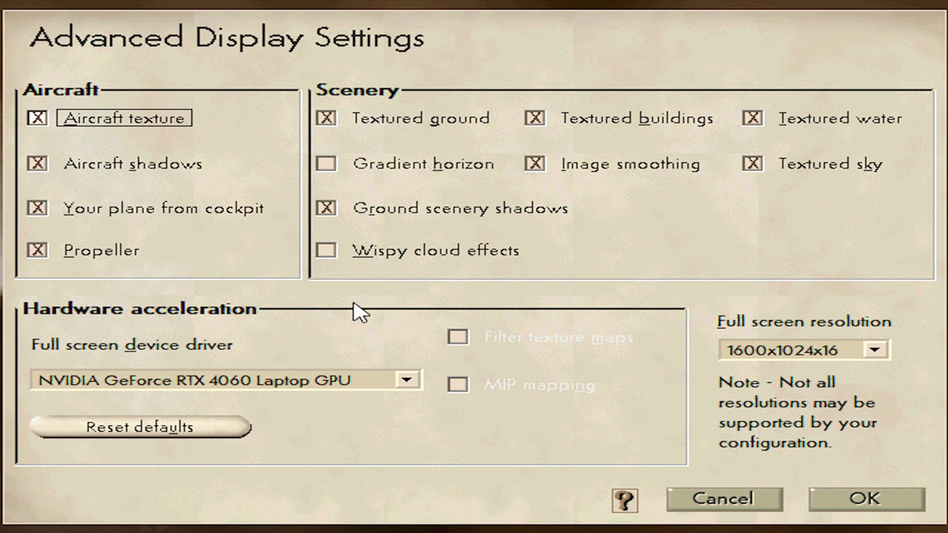
left_click(748, 504)
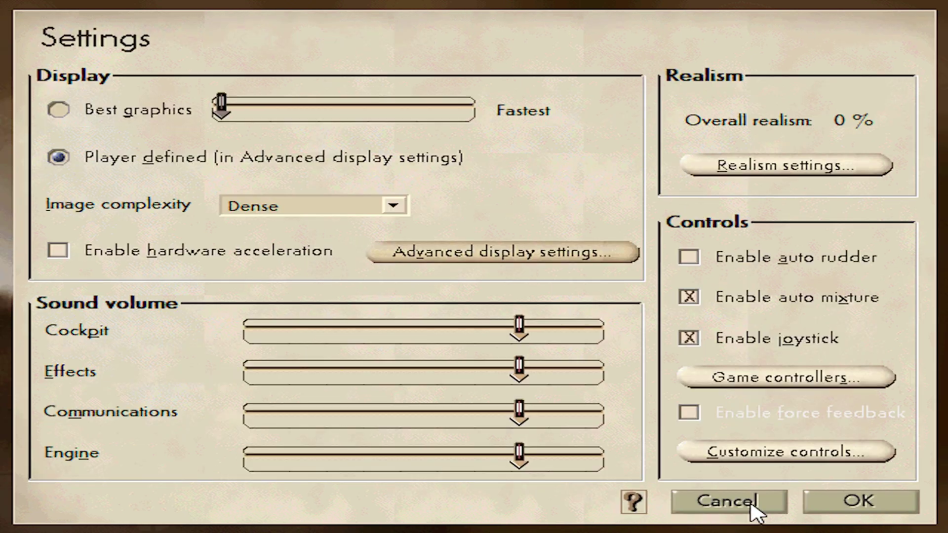
left_click(719, 505)
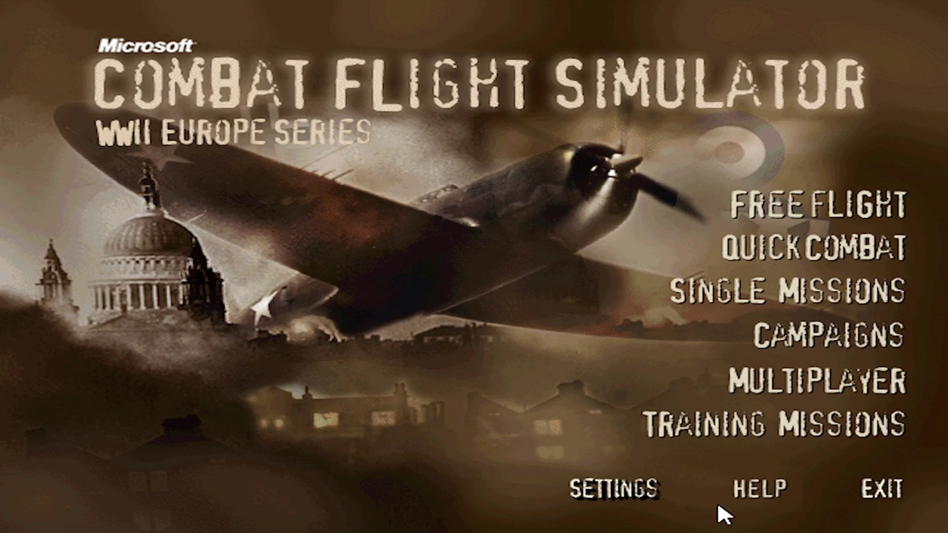
Step: Browse the full screen resolutions in Advanced Display Settings, keeping 1600x1024x16
left_click(605, 494)
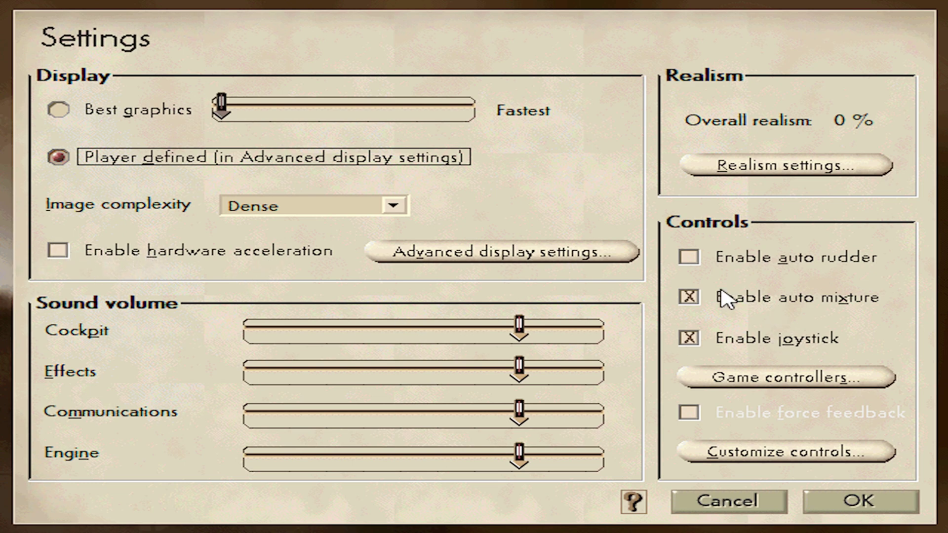
left_click(529, 256)
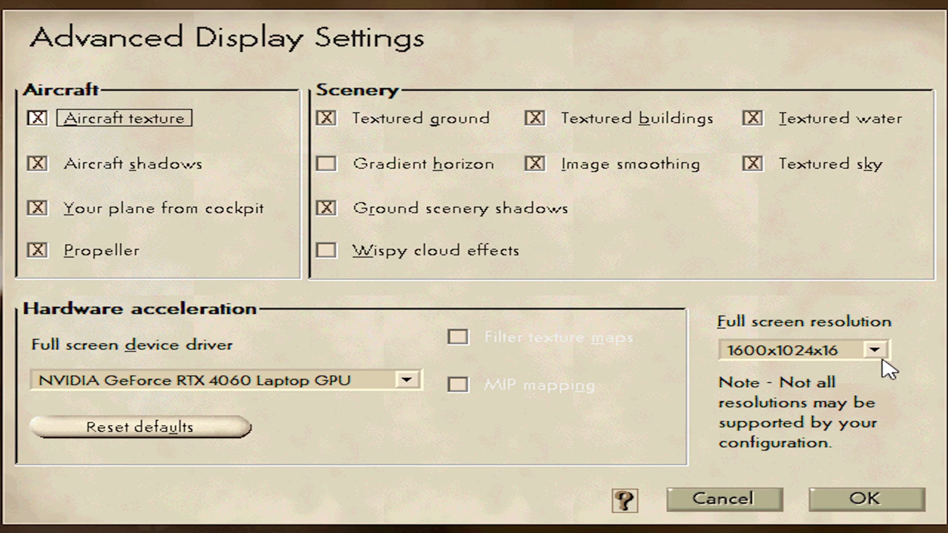
left_click(875, 352)
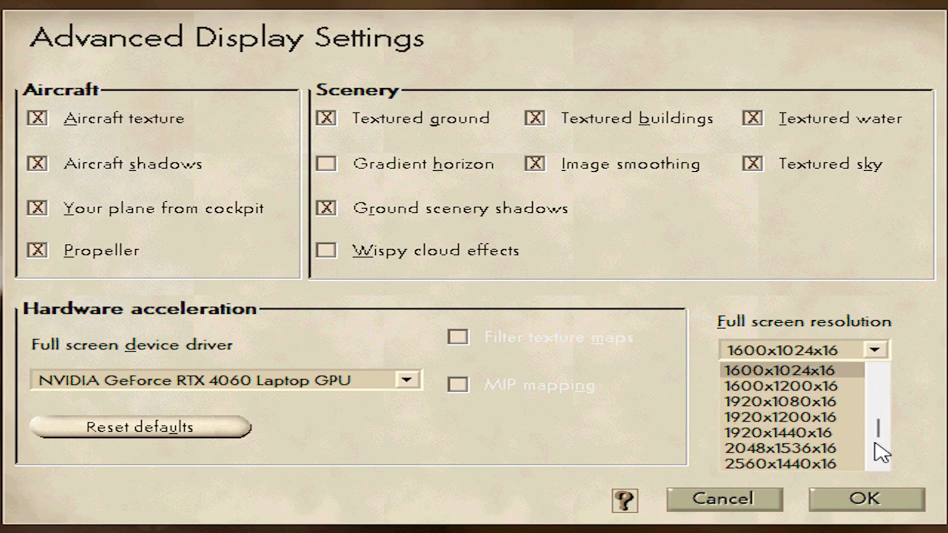
scroll(886, 430, "down", 2)
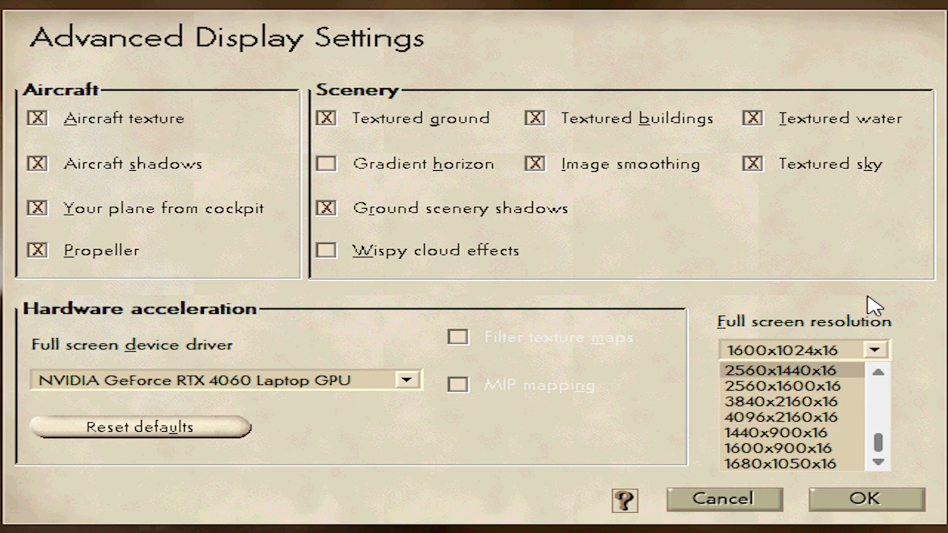
scroll(870, 427, "up", 1)
scroll(869, 425, "up", 2)
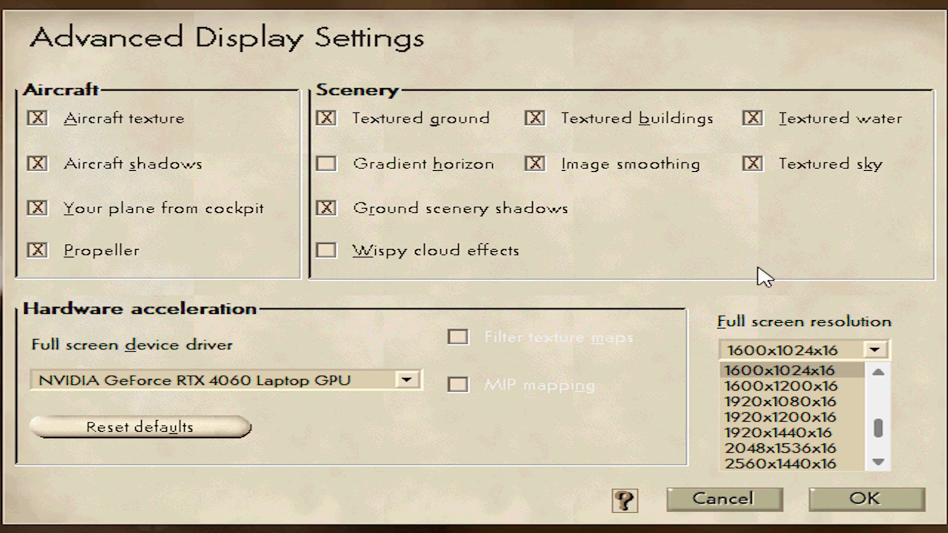
scroll(834, 435, "up", 3)
scroll(787, 450, "down", 3)
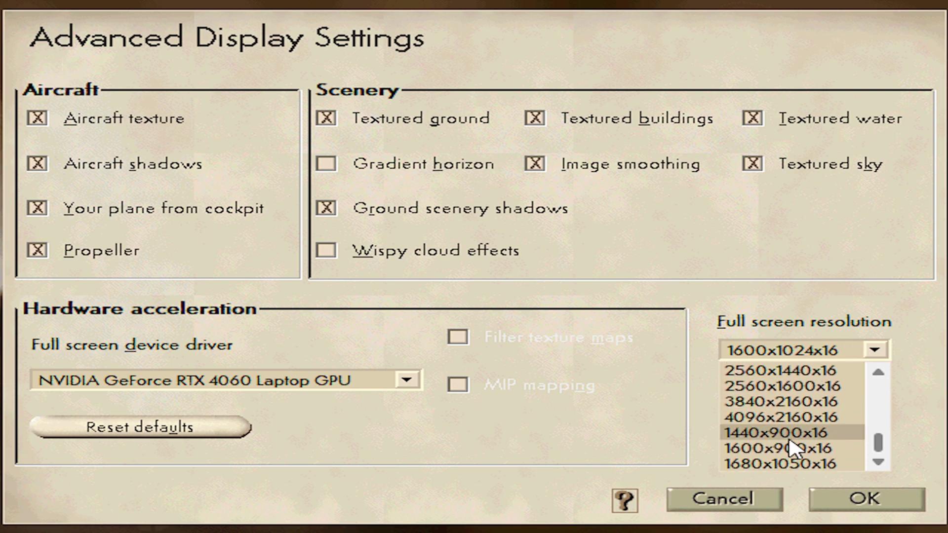
scroll(797, 424, "up", 2)
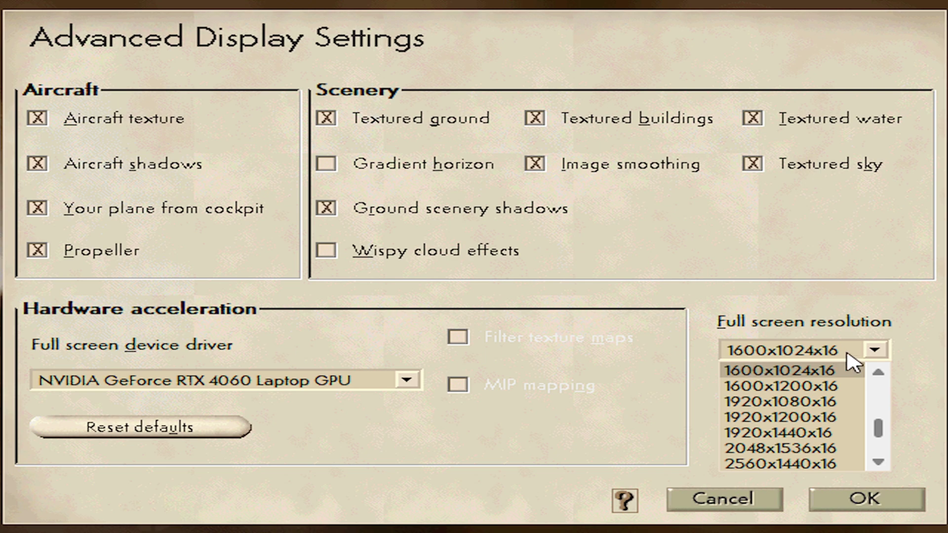
scroll(846, 416, "up", 3)
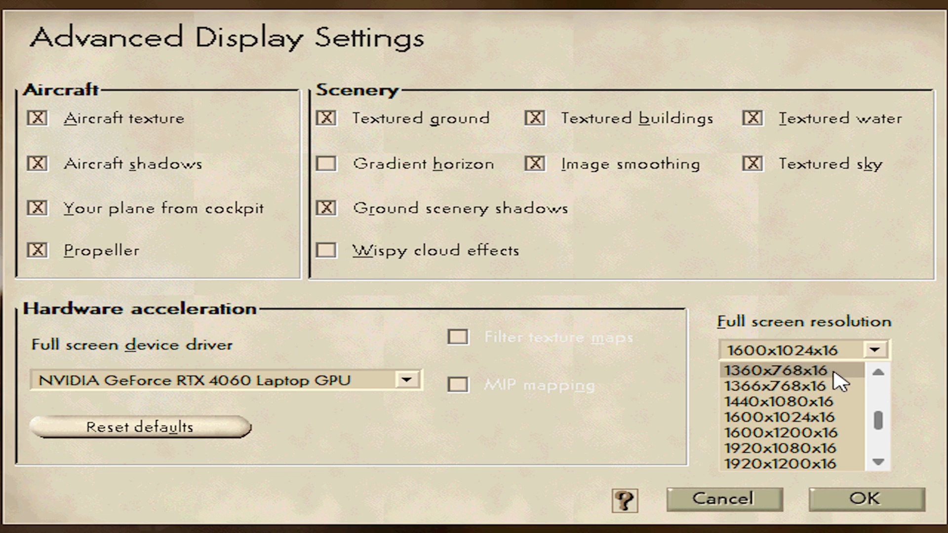
left_click(914, 313)
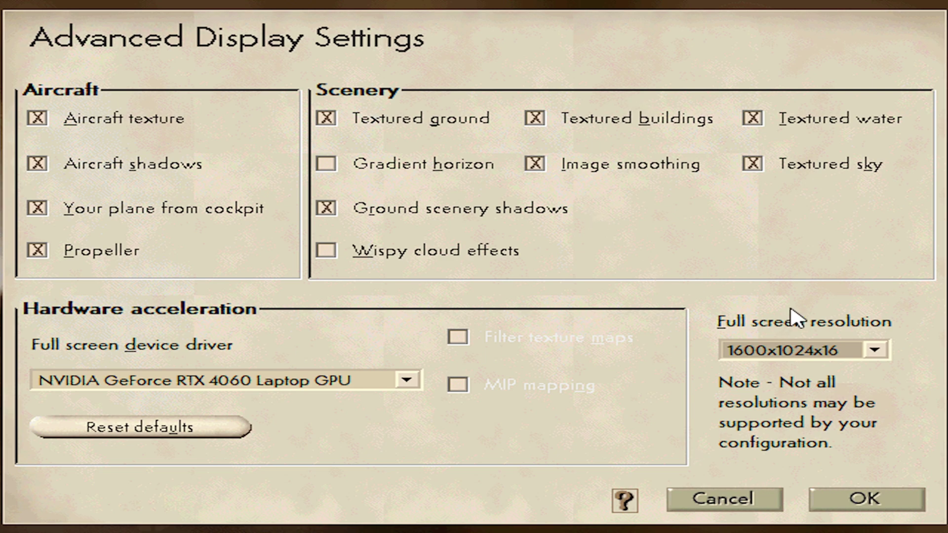
Step: Cancel out of both settings screens without changes and start a free flight
left_click(719, 504)
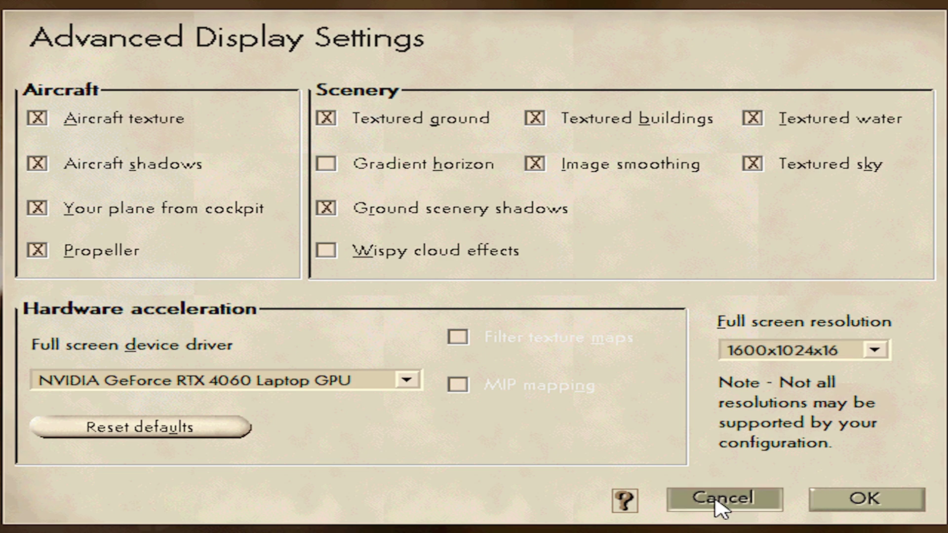
left_click(717, 502)
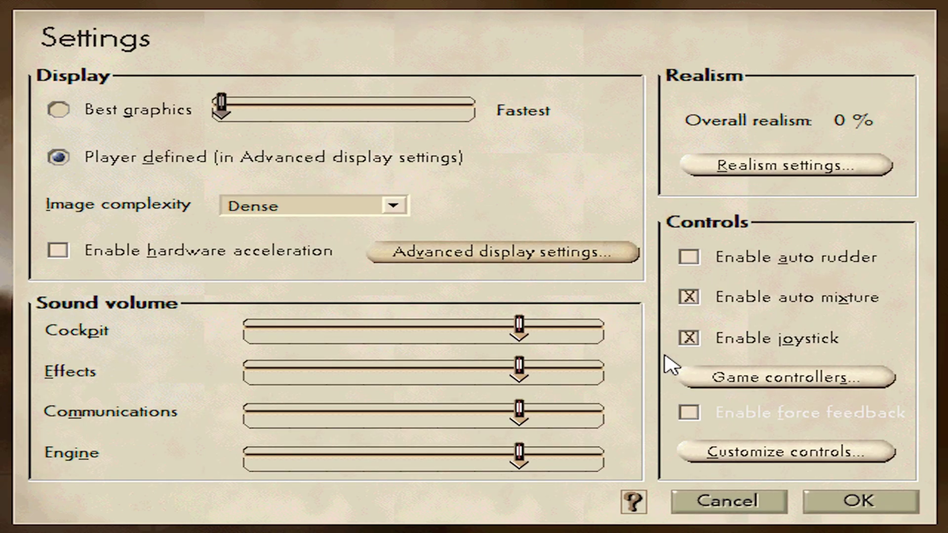
left_click(732, 500)
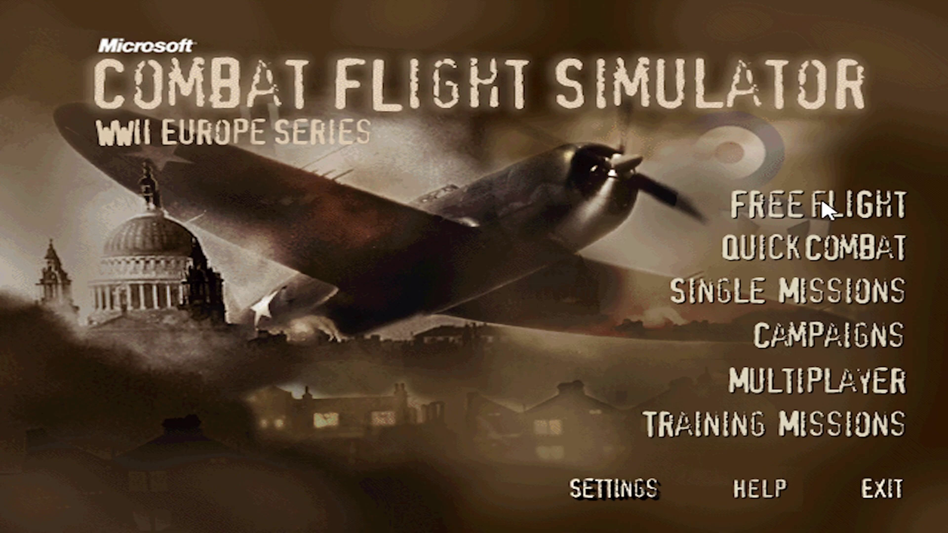
left_click(731, 222)
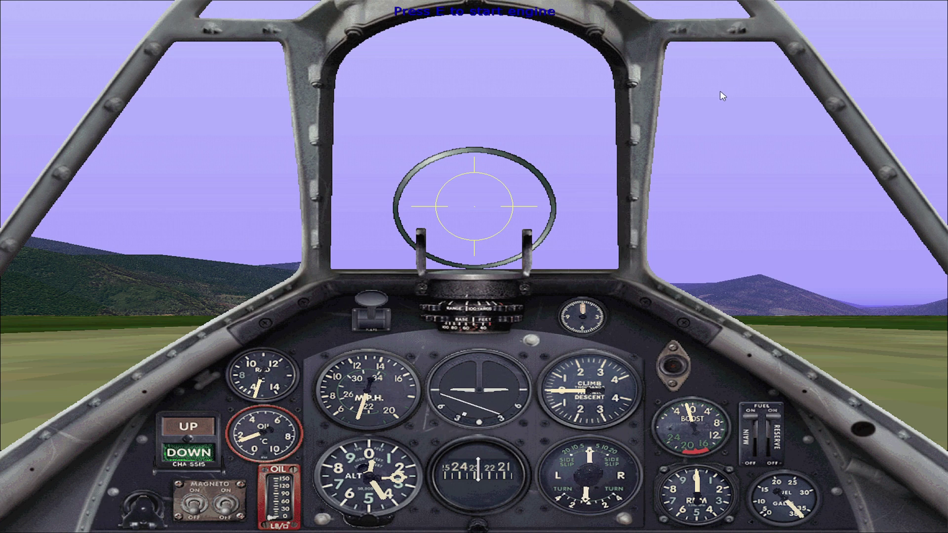
Step: Return to the Notepad setup notes and highlight all the steps
key("alt+Tab")
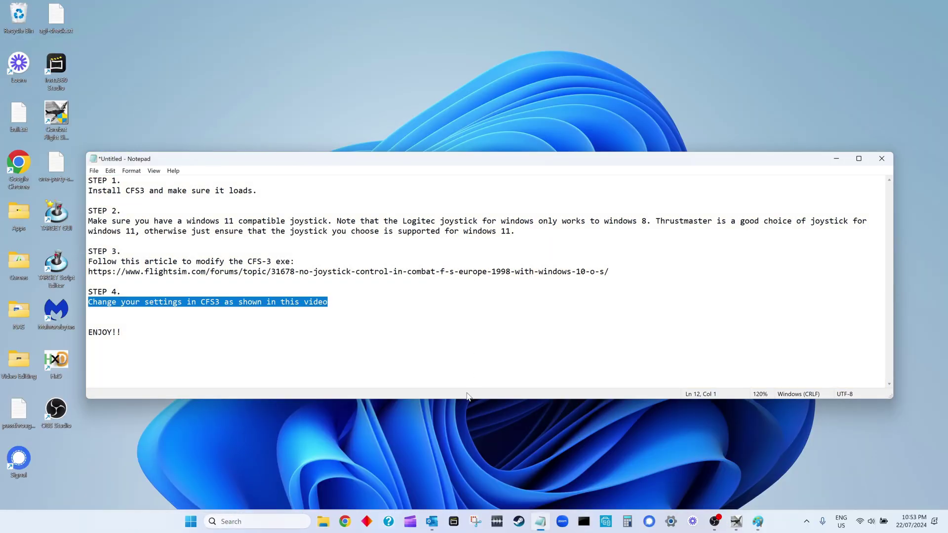
left_click(180, 308)
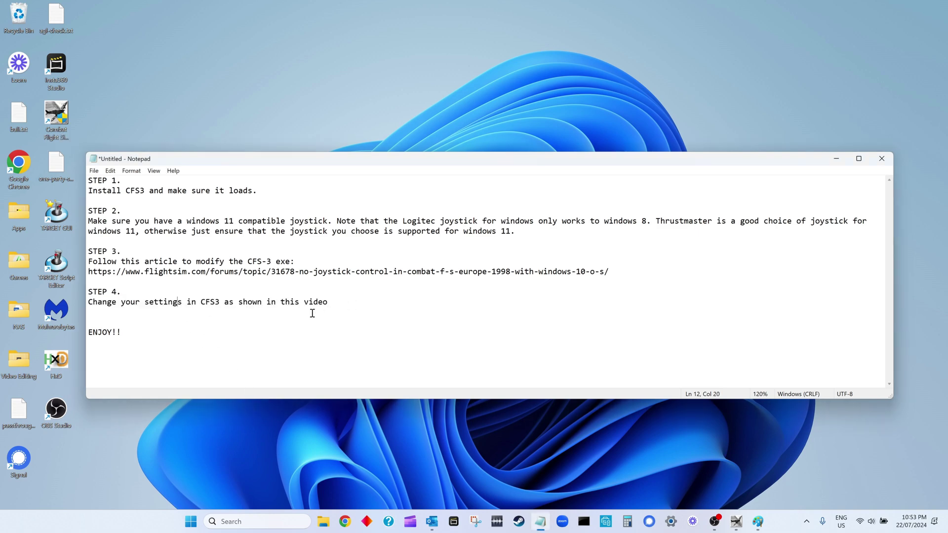
left_click_drag(378, 306, 55, 151)
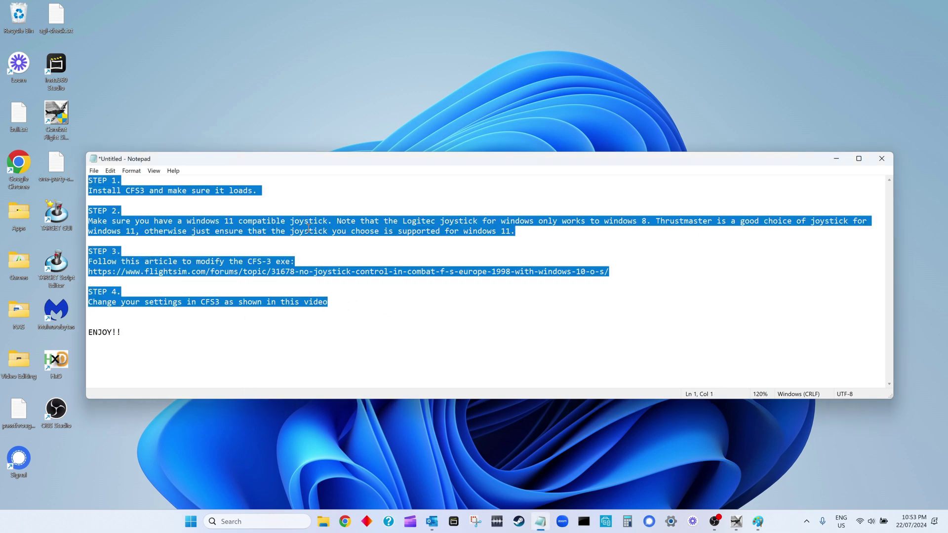
left_click(366, 314)
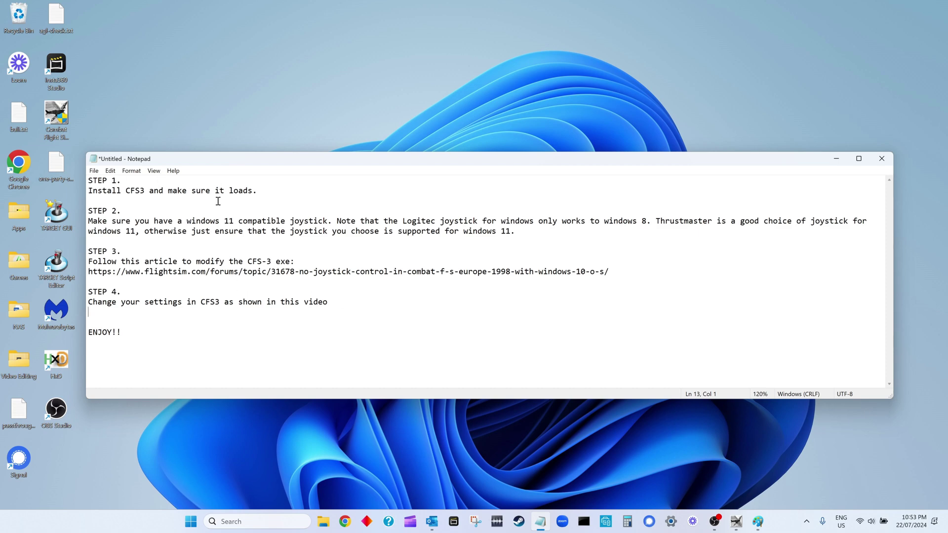
Step: Highlight the STEP 1 instructions, then the STEP 2 Logitec and Thrustmaster joystick advice
left_click_drag(258, 191, 77, 176)
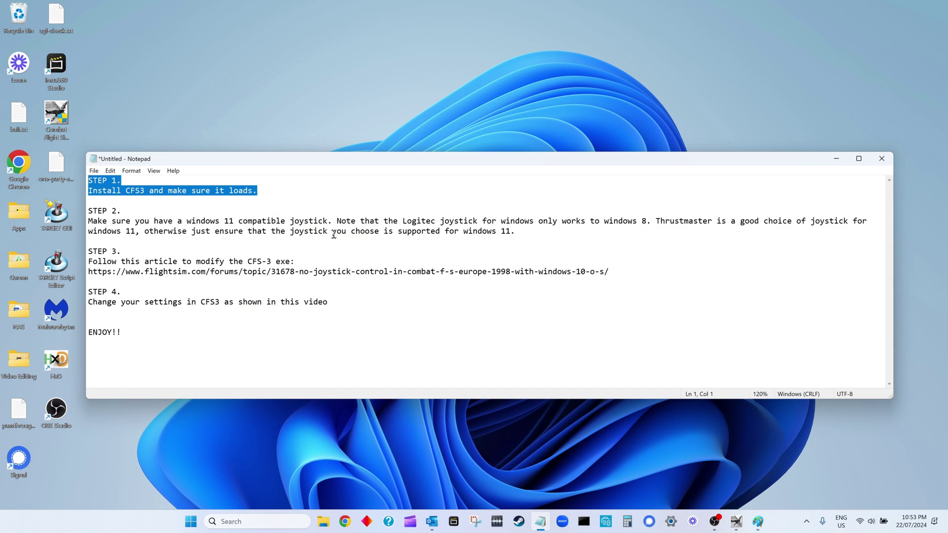
left_click(177, 234)
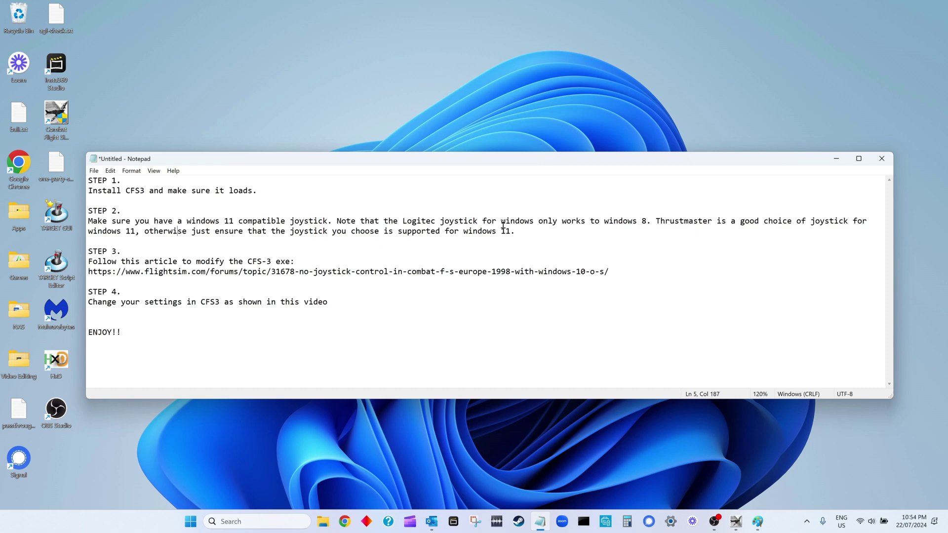
left_click_drag(401, 223, 648, 222)
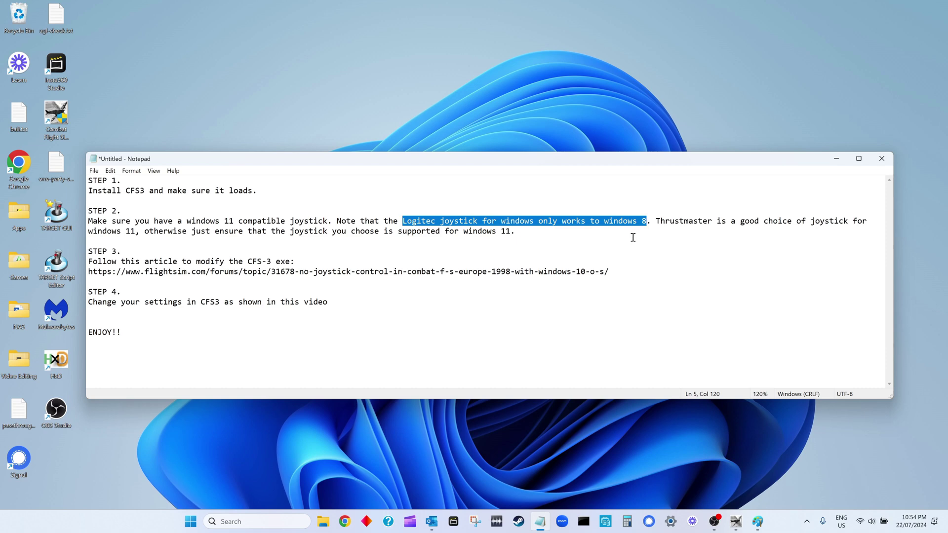
left_click(646, 223)
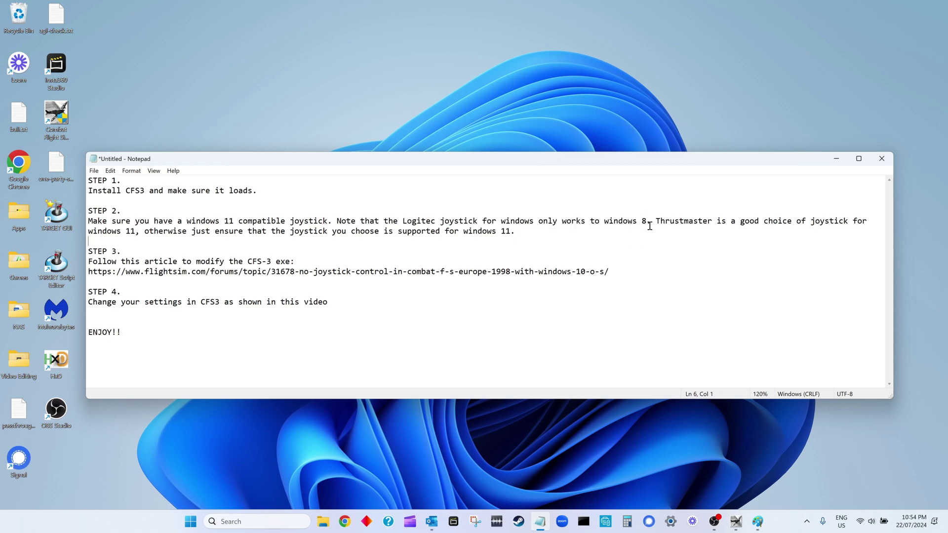
left_click_drag(655, 221, 665, 234)
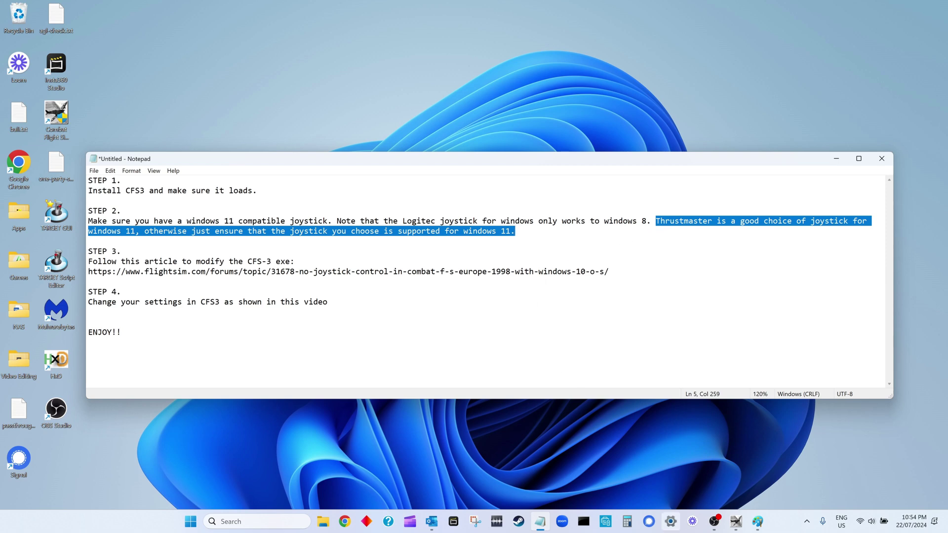
mouse_move(719, 524)
left_click(758, 521)
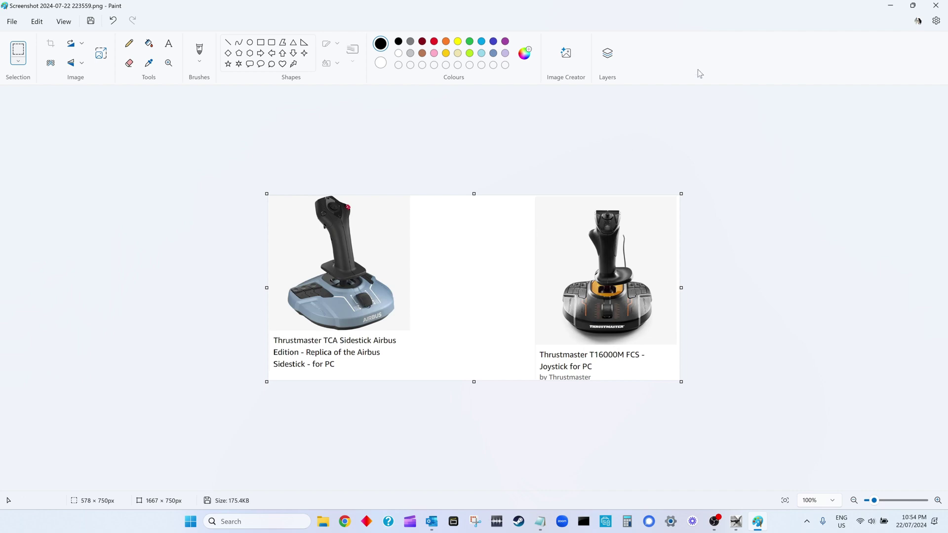
Step: Minimize the joystick screenshot and clear the STEP 2 highlight in Notepad
left_click(890, 8)
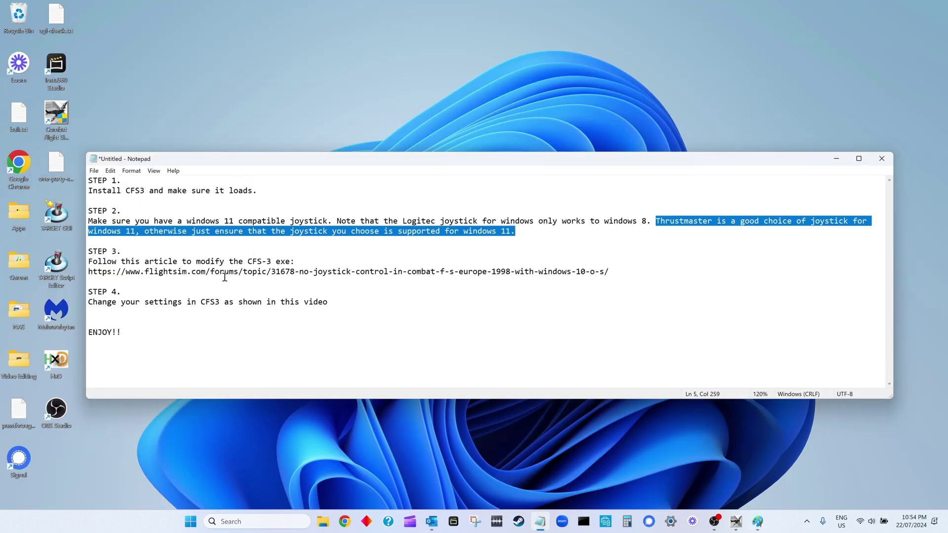
left_click(168, 265)
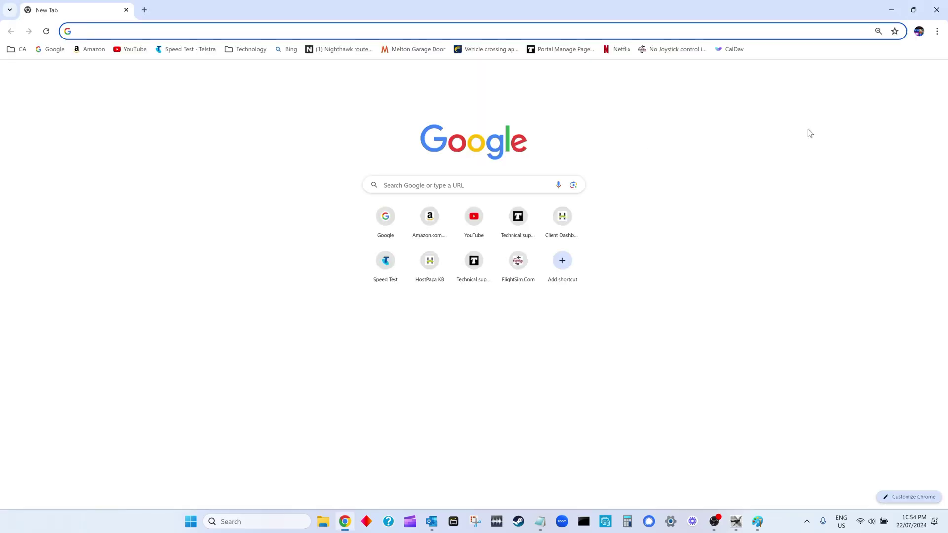
left_click(673, 50)
scroll(739, 312, "down", 12)
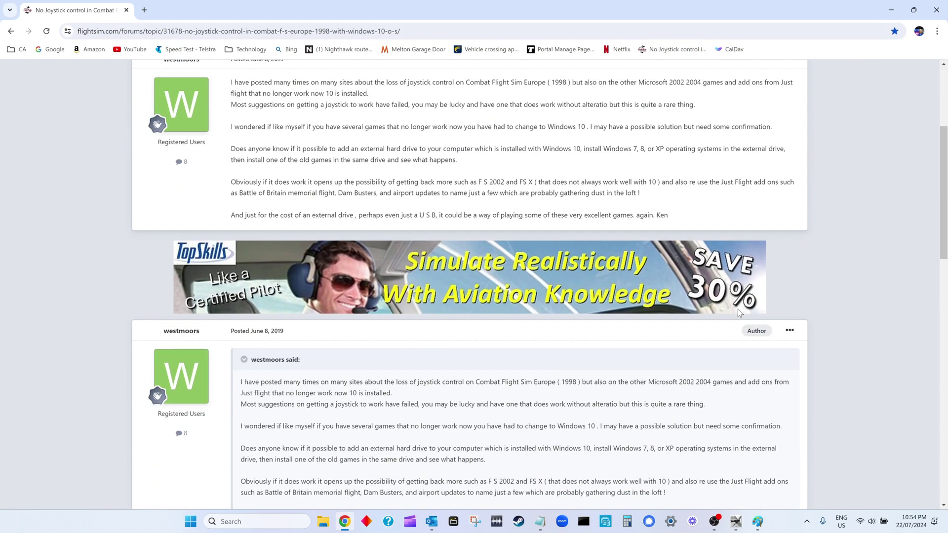
scroll(738, 314, "down", 1)
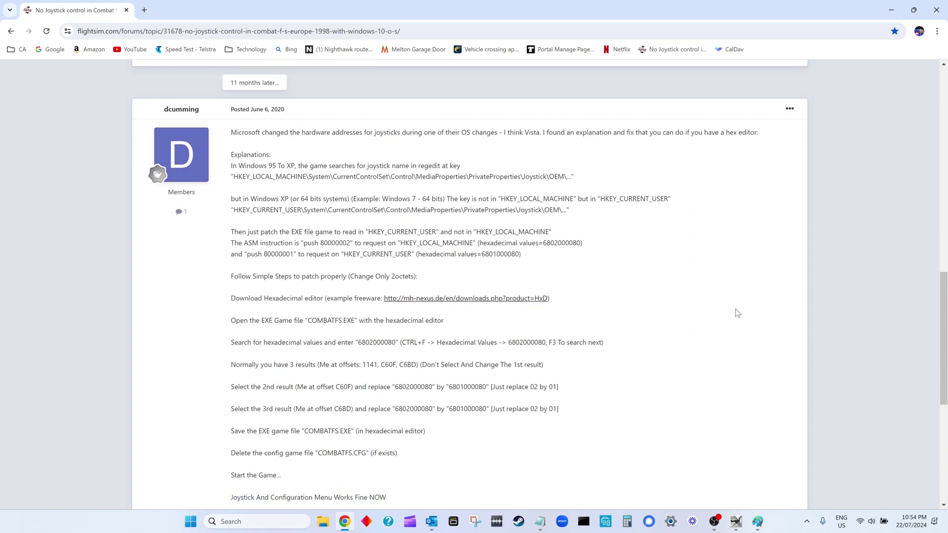
scroll(736, 309, "down", 1)
scroll(735, 309, "up", 1)
scroll(943, 315, "down", 1)
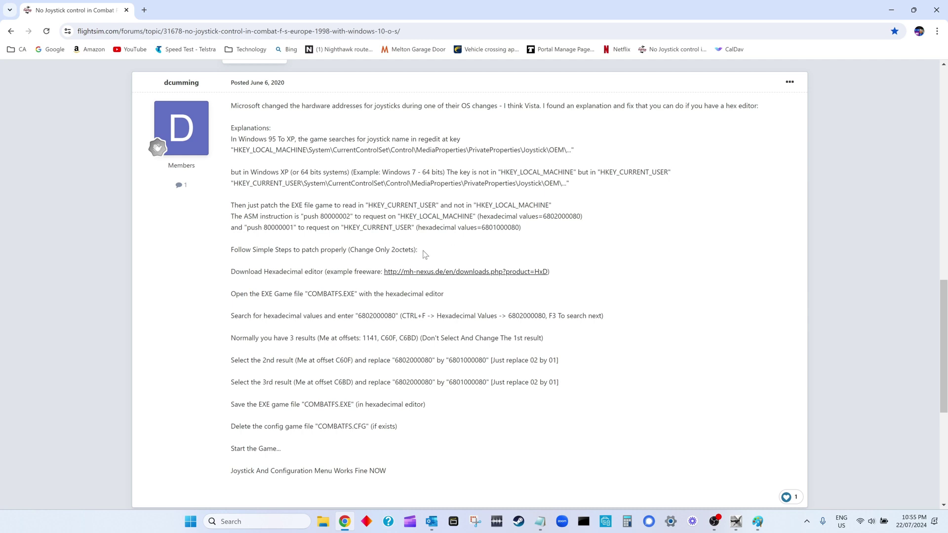
left_click_drag(418, 250, 234, 139)
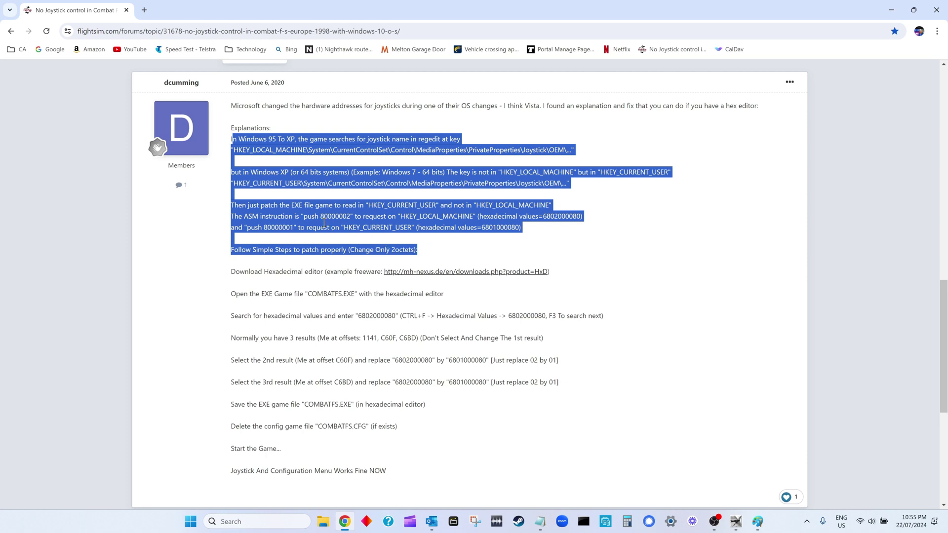
left_click(306, 204)
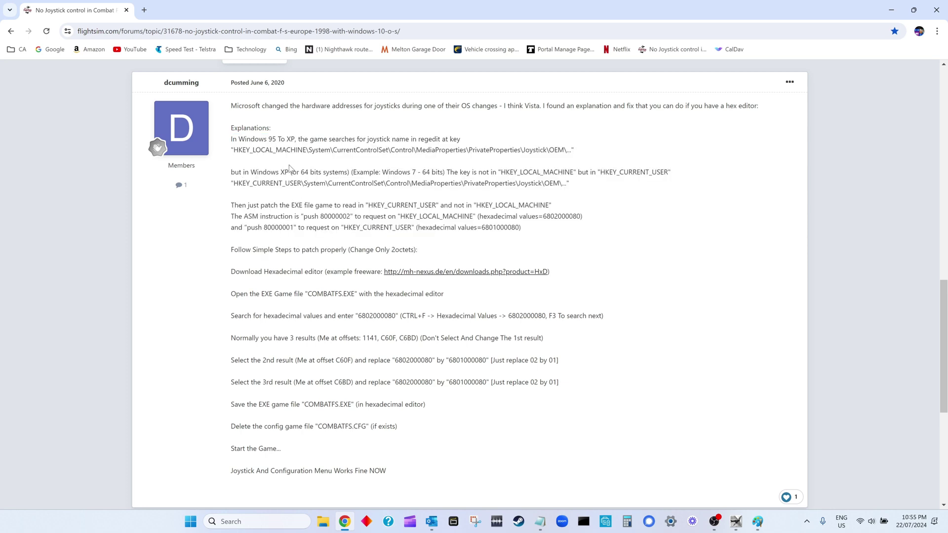
left_click_drag(306, 149, 233, 149)
left_click_drag(301, 183, 236, 183)
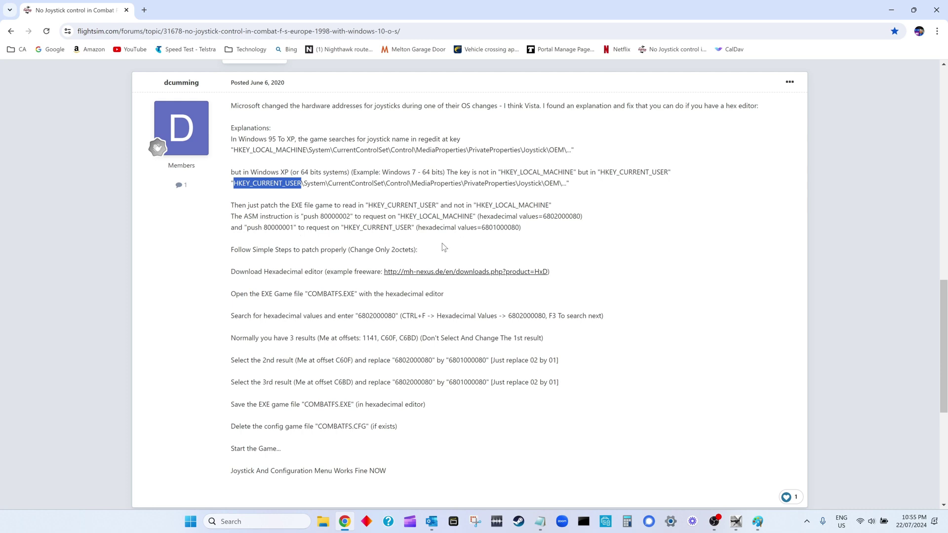
left_click_drag(423, 252, 358, 219)
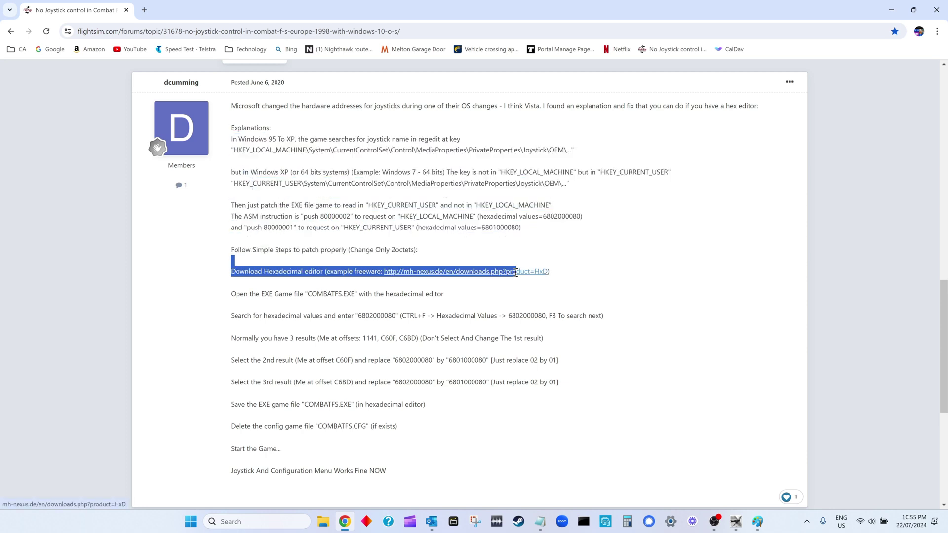
left_click(499, 258)
left_click_drag(443, 252, 232, 130)
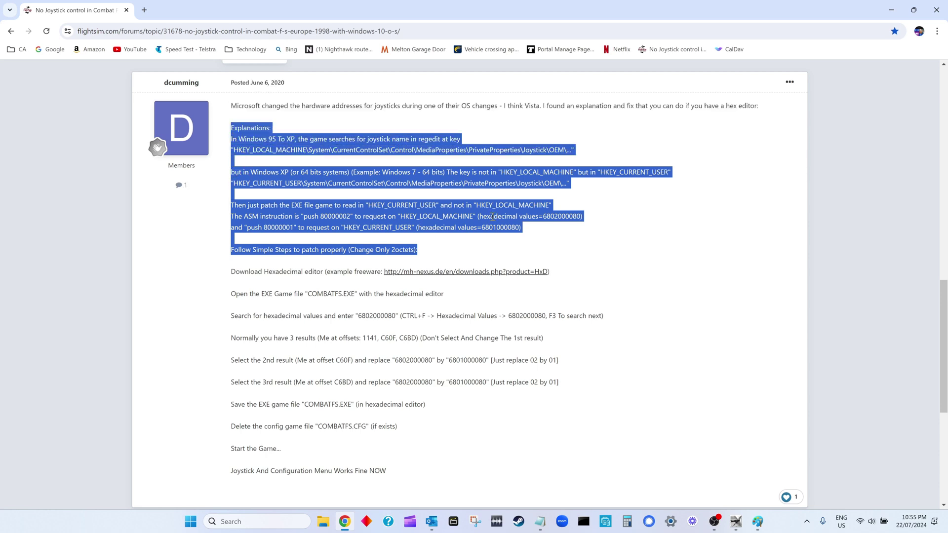
left_click(568, 248)
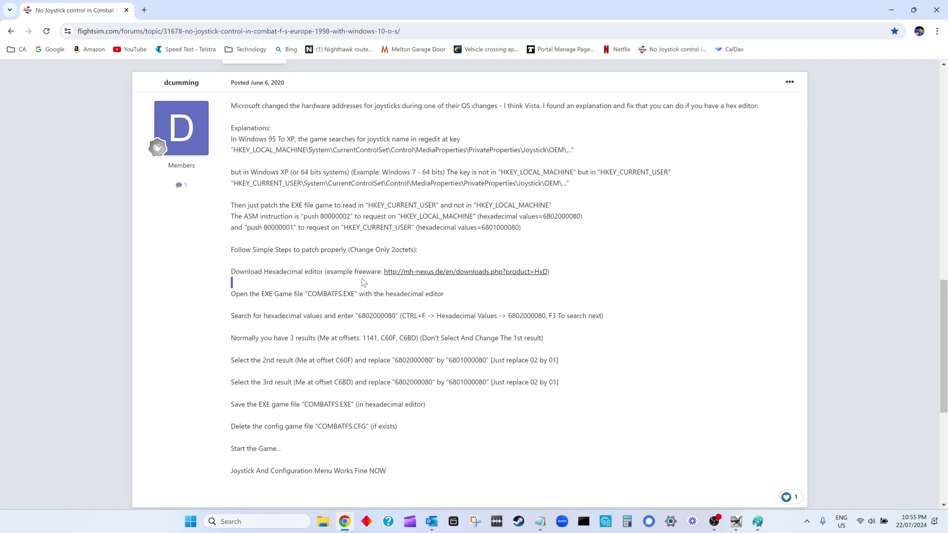
left_click_drag(550, 272, 231, 275)
left_click(590, 279)
scroll(574, 370, "down", 1)
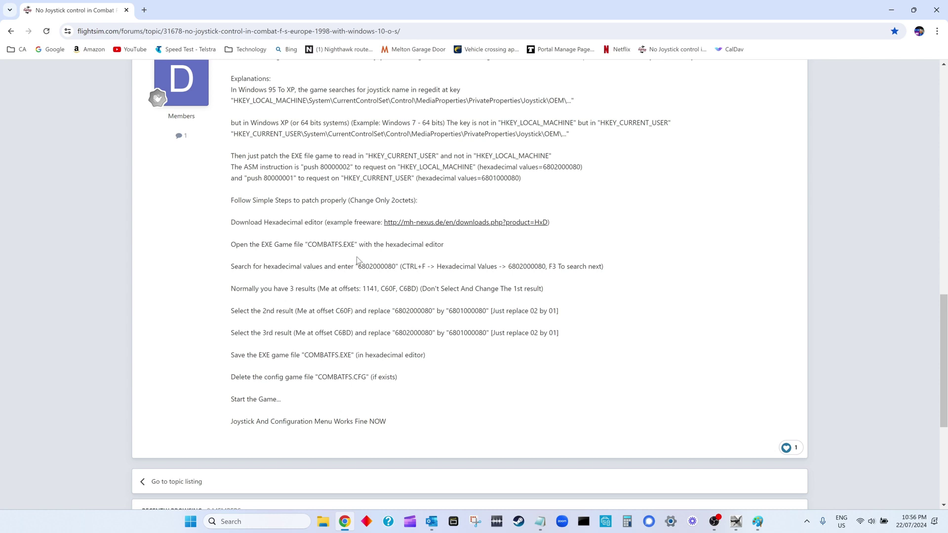
left_click_drag(360, 266, 396, 265)
left_click(444, 321)
left_click_drag(424, 288, 543, 291)
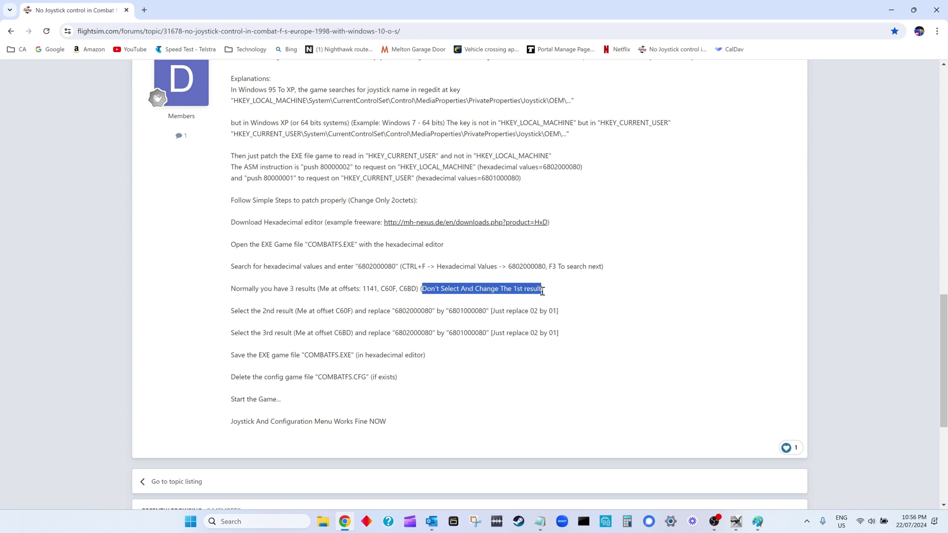
left_click(274, 313)
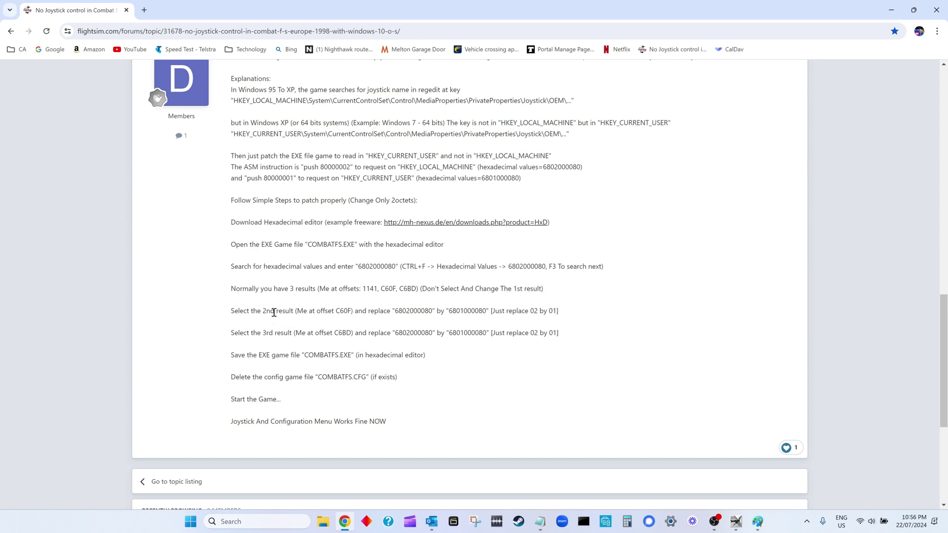
left_click_drag(389, 310, 489, 313)
left_click(414, 316)
left_click_drag(457, 311, 465, 310)
left_click(478, 340)
left_click_drag(558, 334, 281, 296)
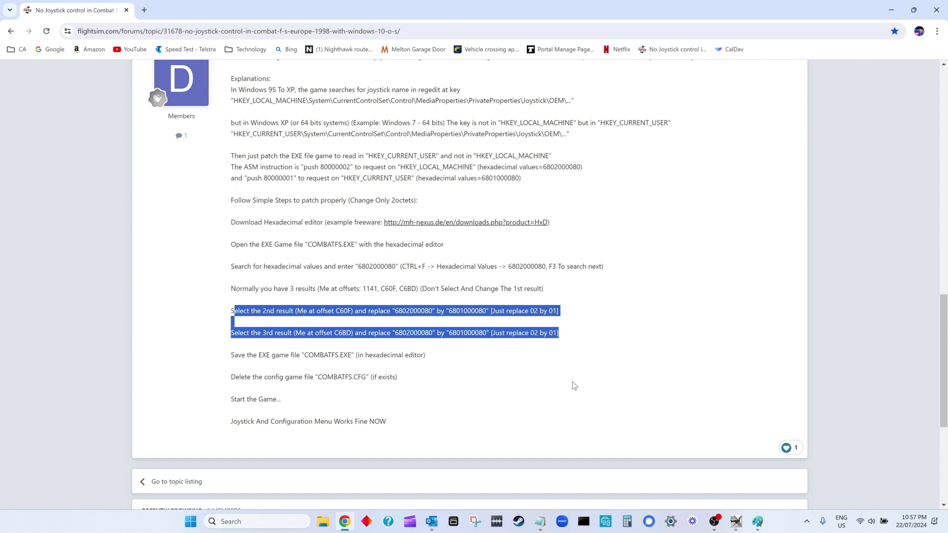
left_click(262, 363)
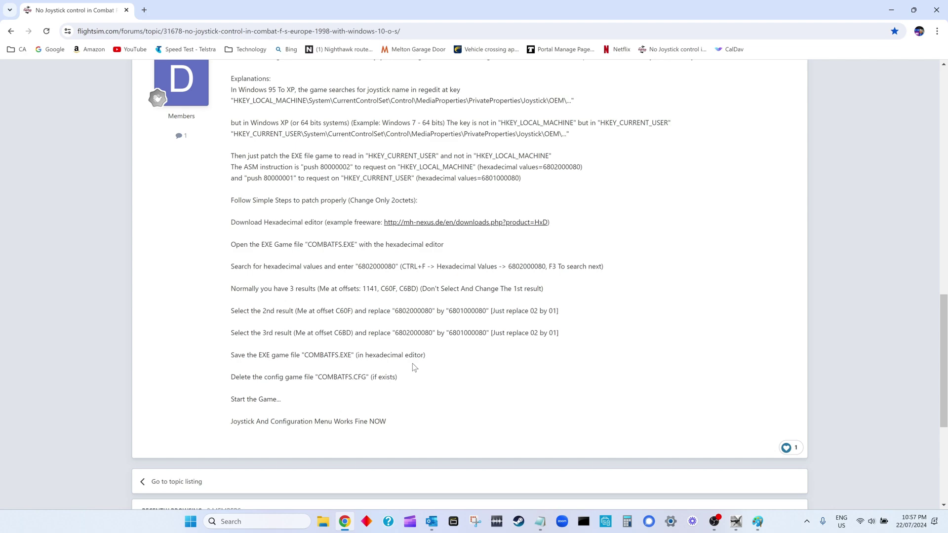
left_click_drag(405, 378, 231, 380)
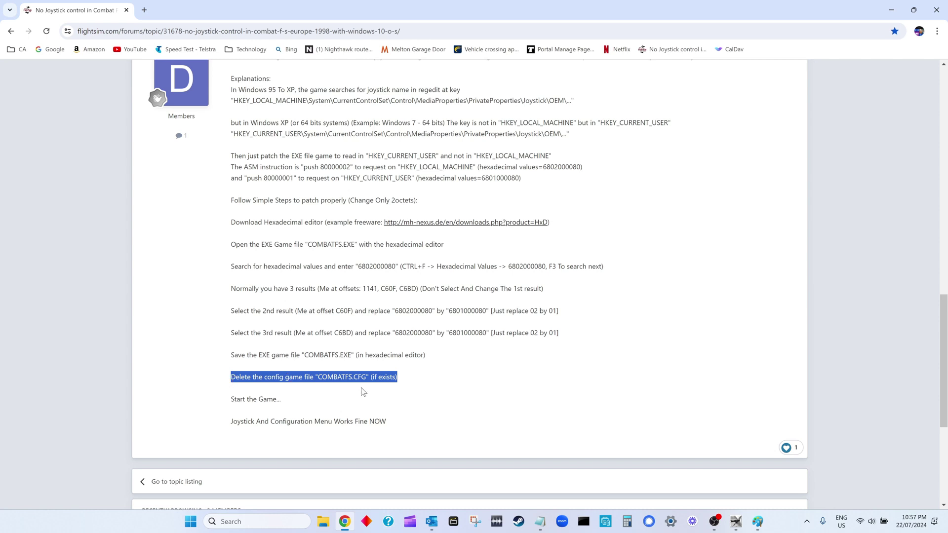
double_click(333, 350)
left_click(333, 350)
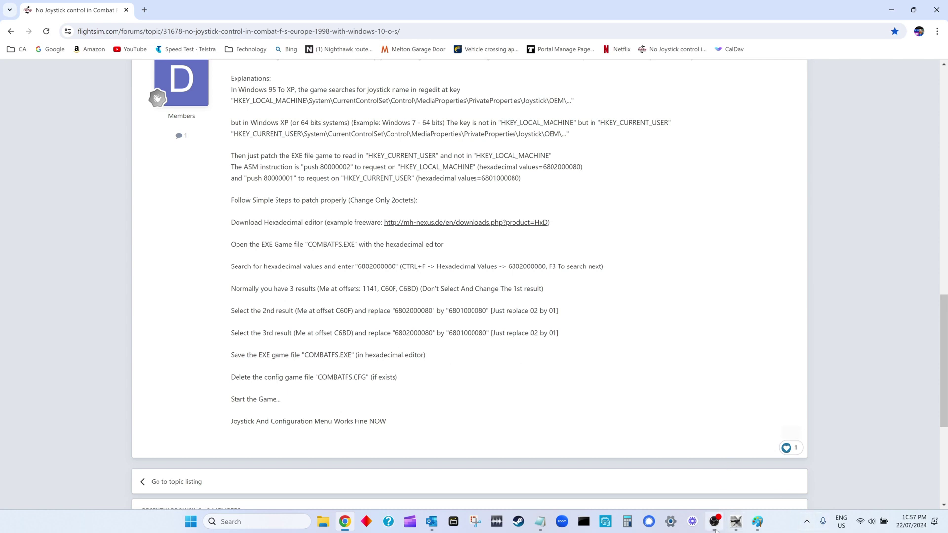
Step: Minimize Chrome and launch HxD from the desktop
mouse_move(736, 520)
left_click(885, 15)
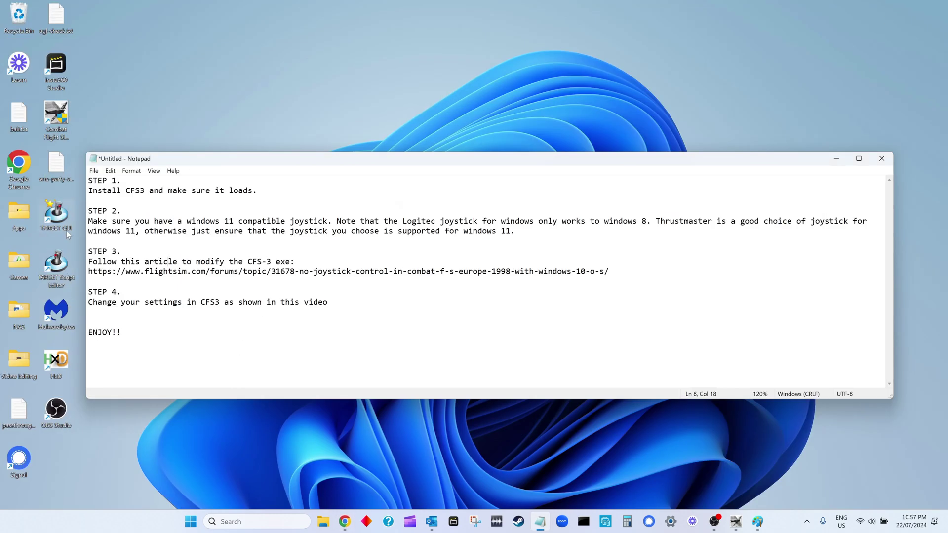
left_click(56, 360)
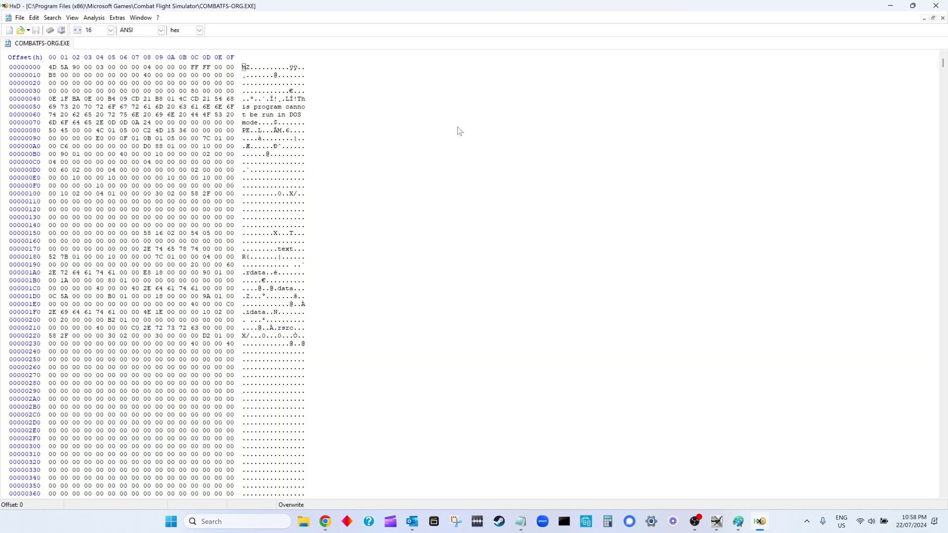
left_click(30, 32)
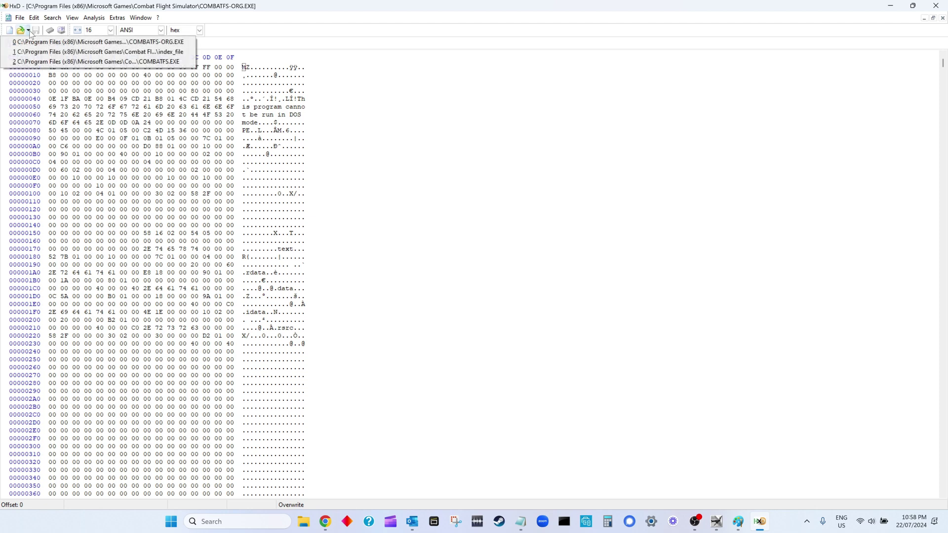
left_click(21, 31)
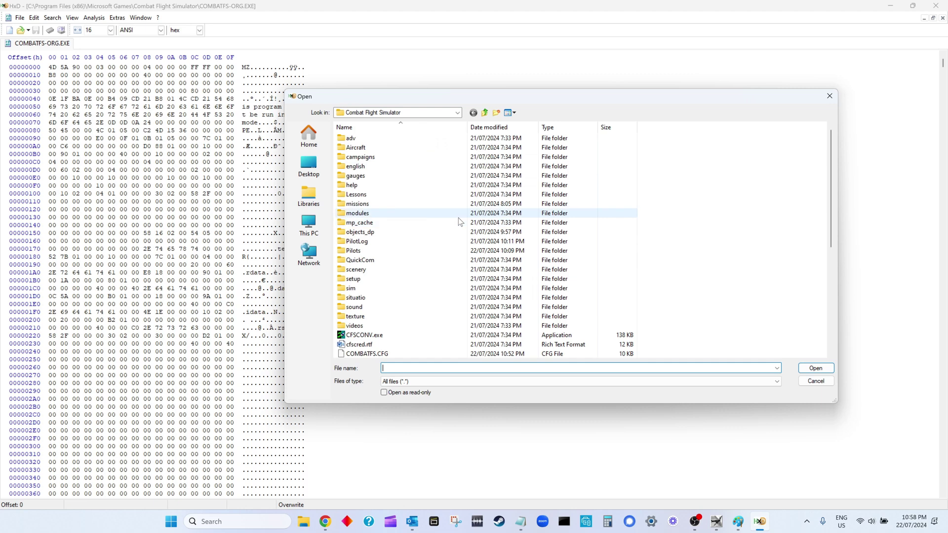
left_click(484, 113)
left_click(484, 113)
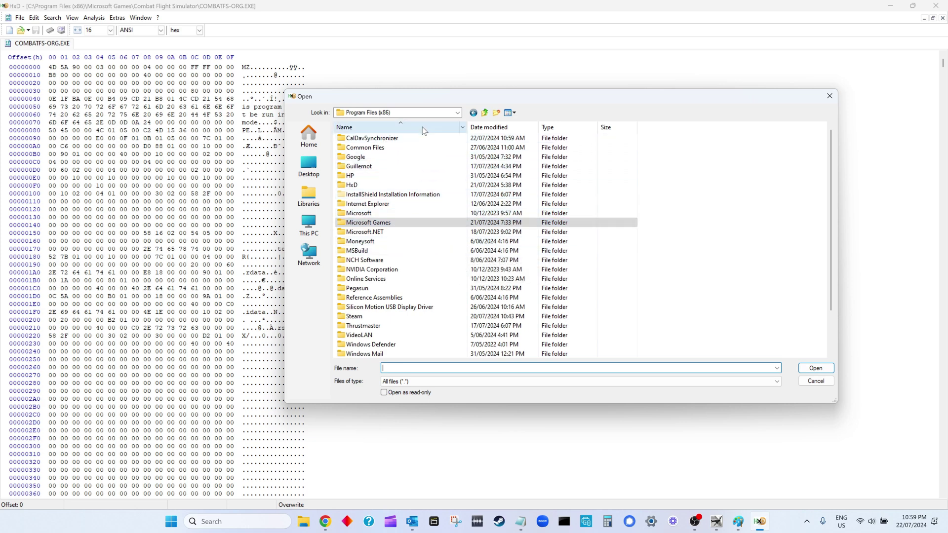
left_click(420, 225)
double_click(420, 225)
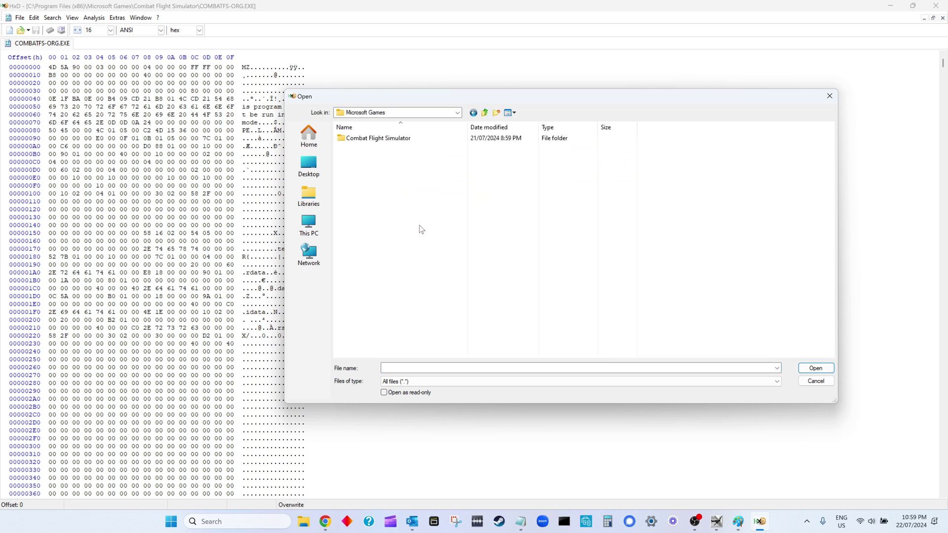
double_click(405, 140)
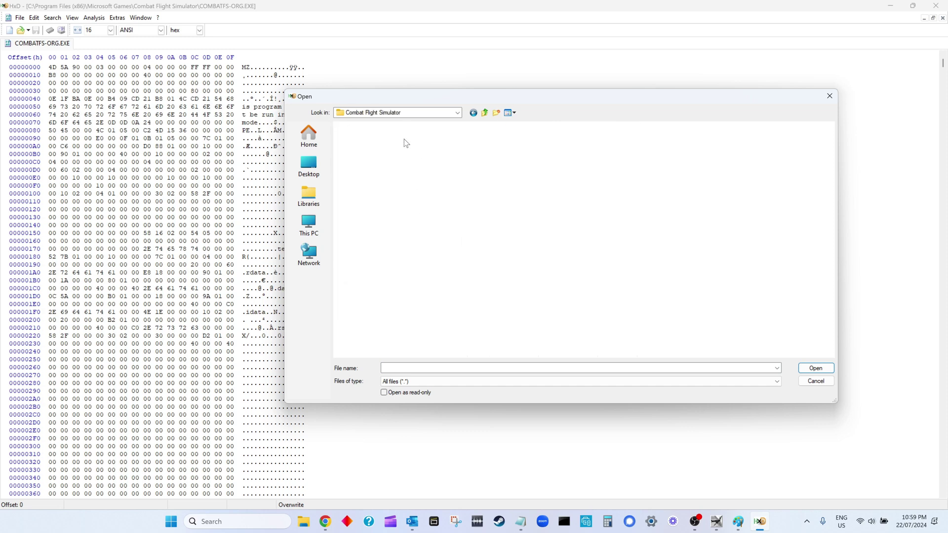
scroll(452, 315, "down", 3)
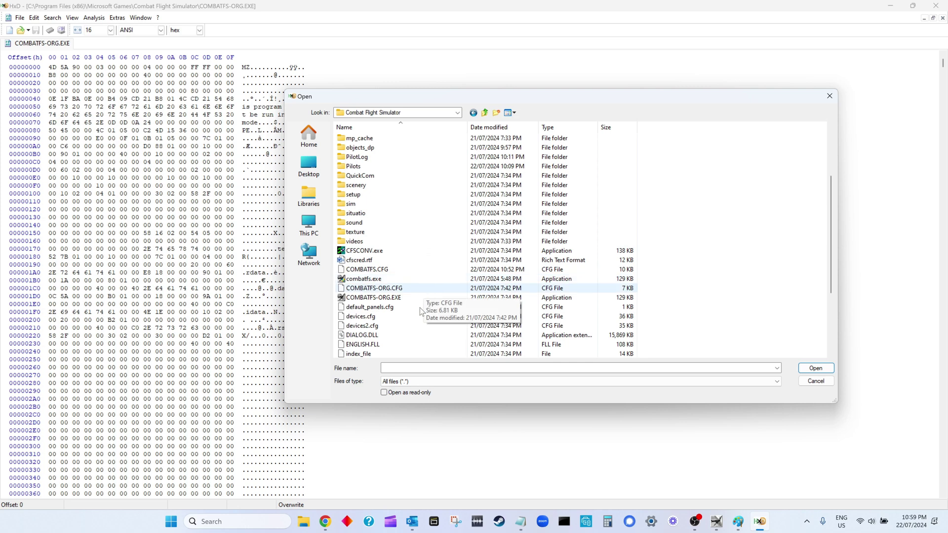
left_click(418, 282)
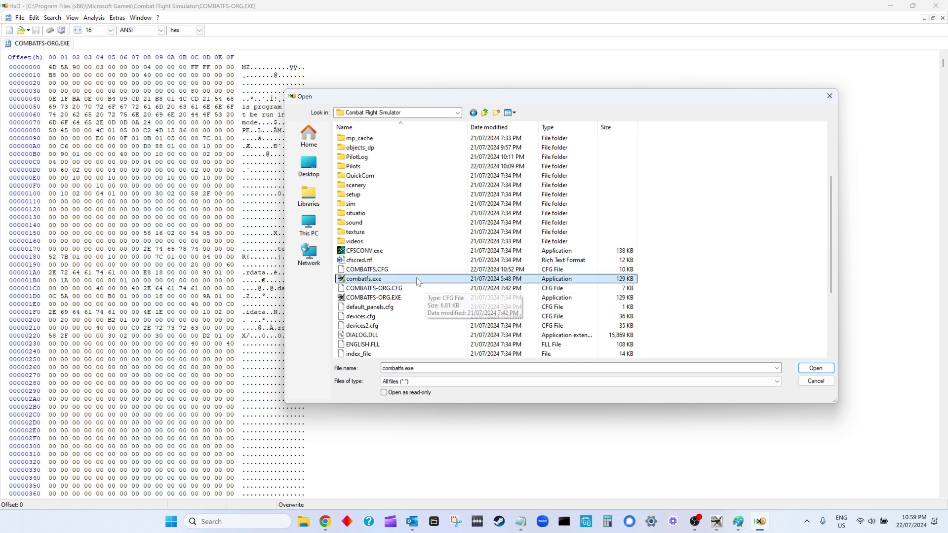
left_click(414, 271)
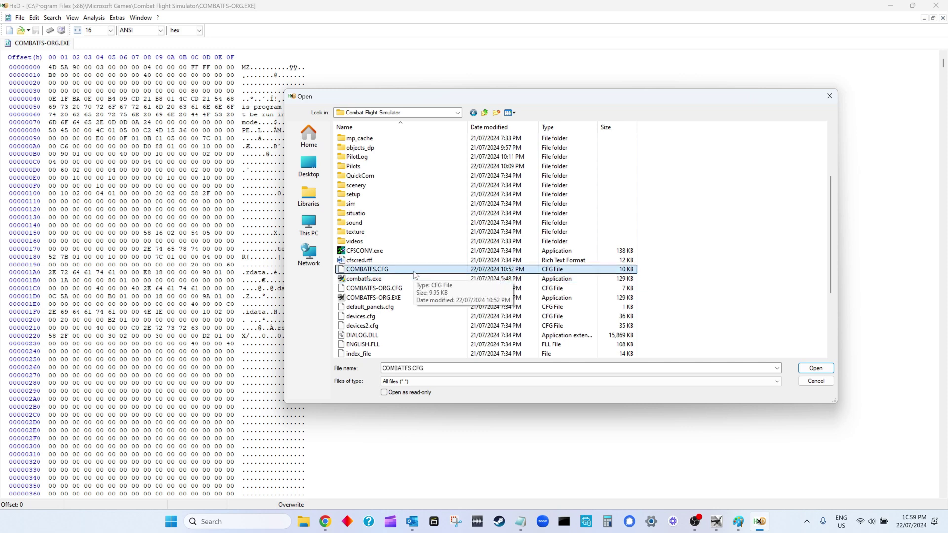
left_click(388, 298)
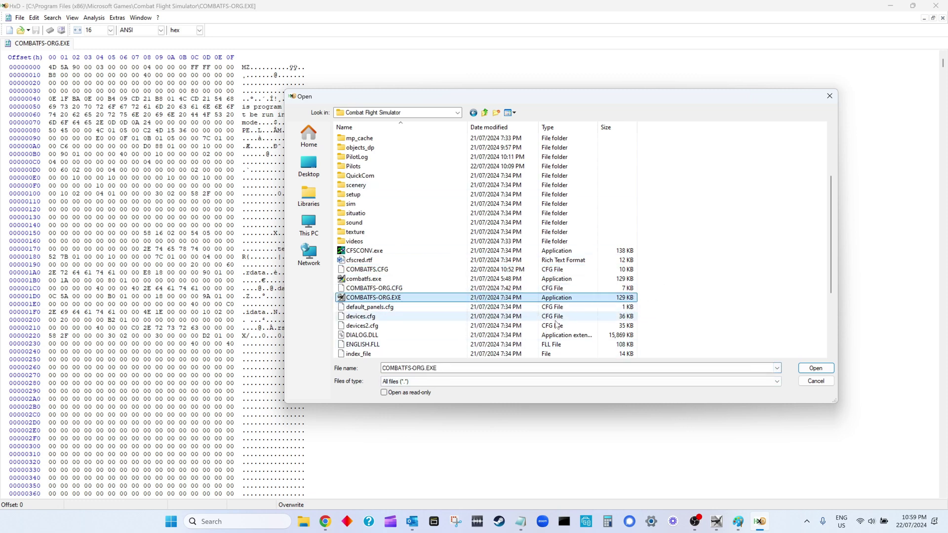
left_click(816, 382)
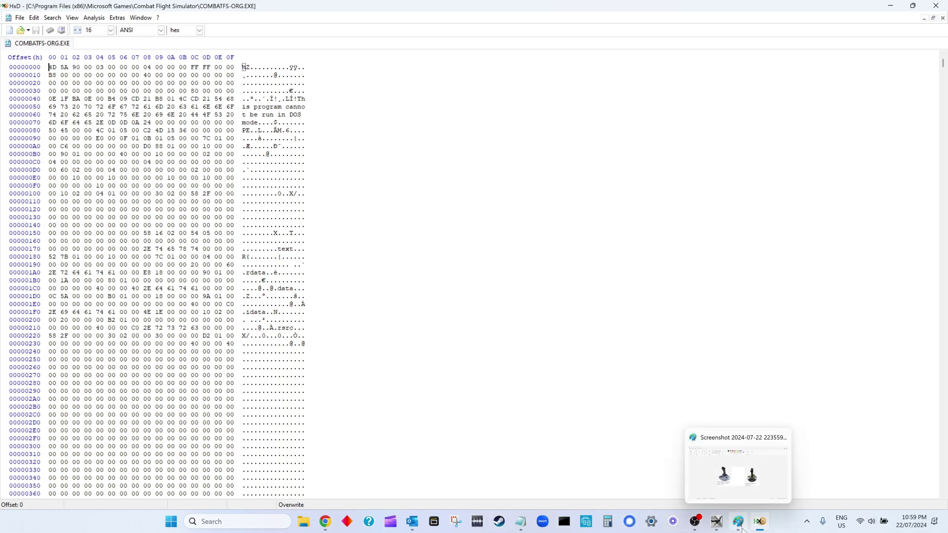
Step: Snap the Chrome forum page to the right half, beside HxD
left_click(334, 525)
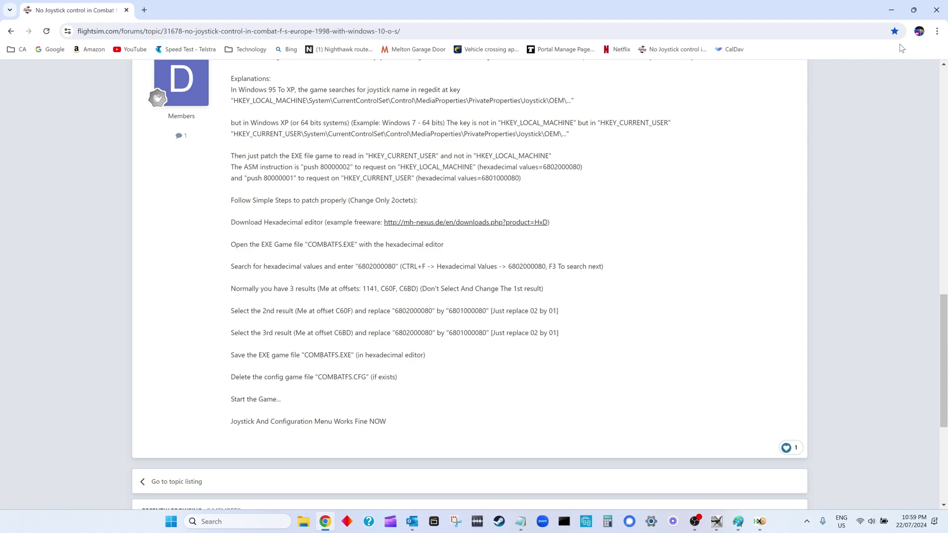
key("super+Right")
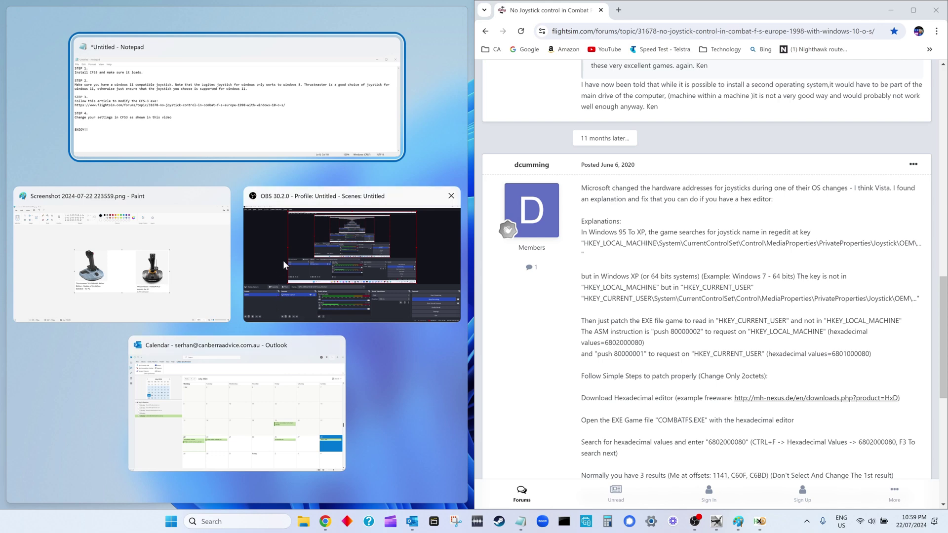
left_click(759, 522)
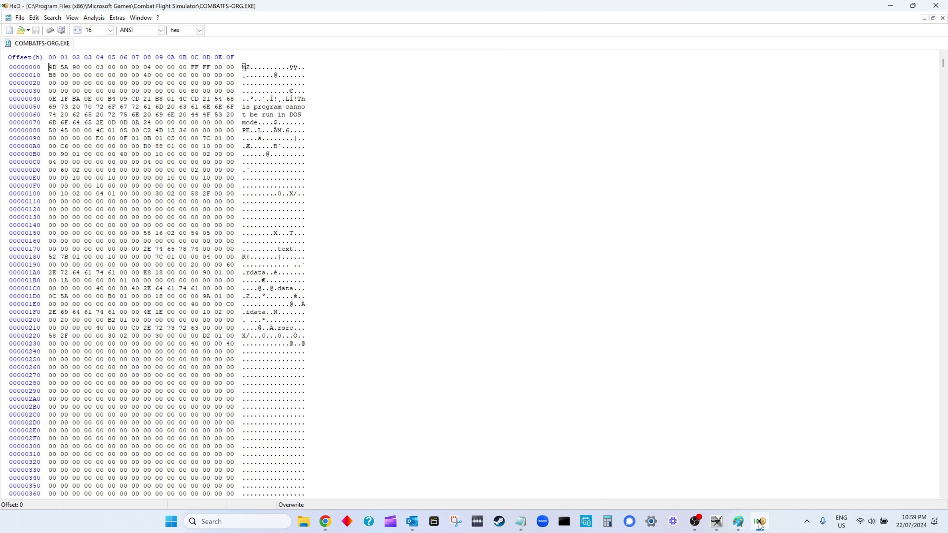
left_click(324, 522)
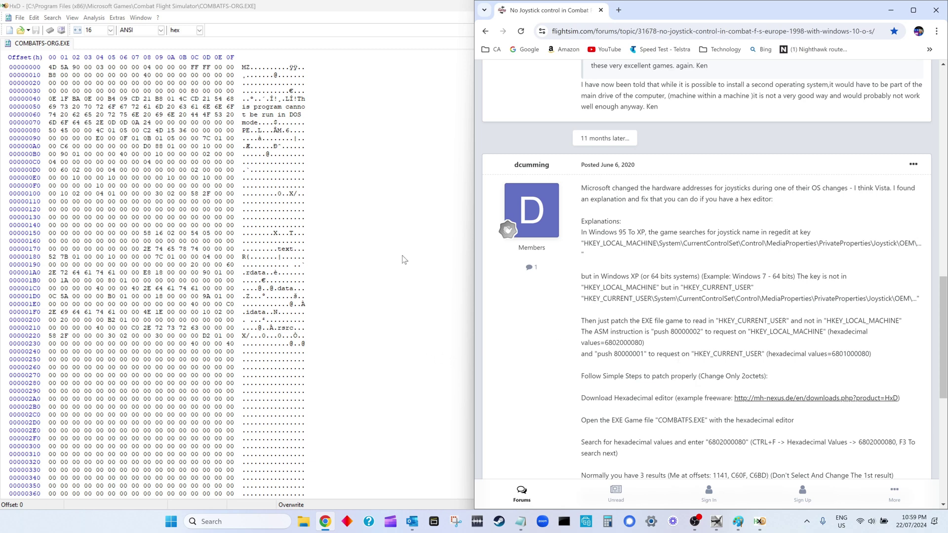
scroll(724, 385, "down", 2)
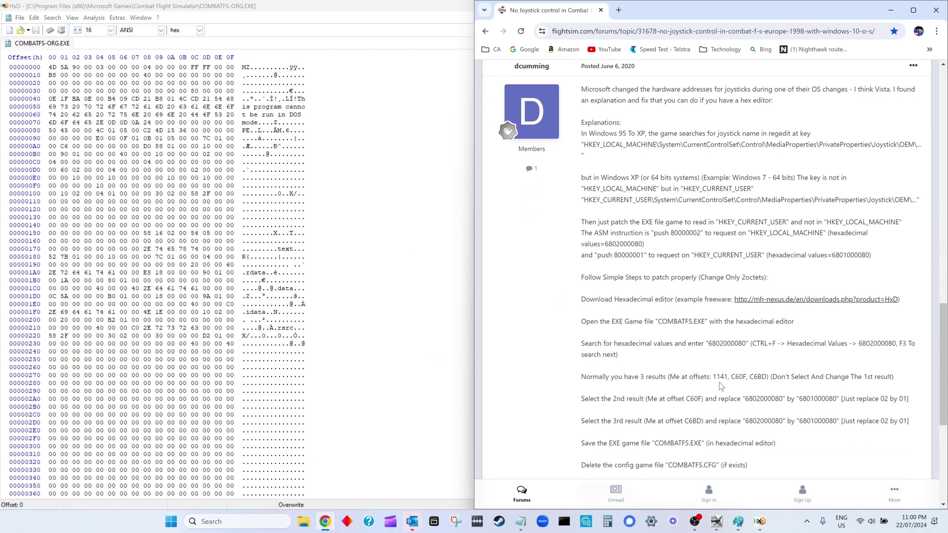
scroll(721, 386, "down", 1)
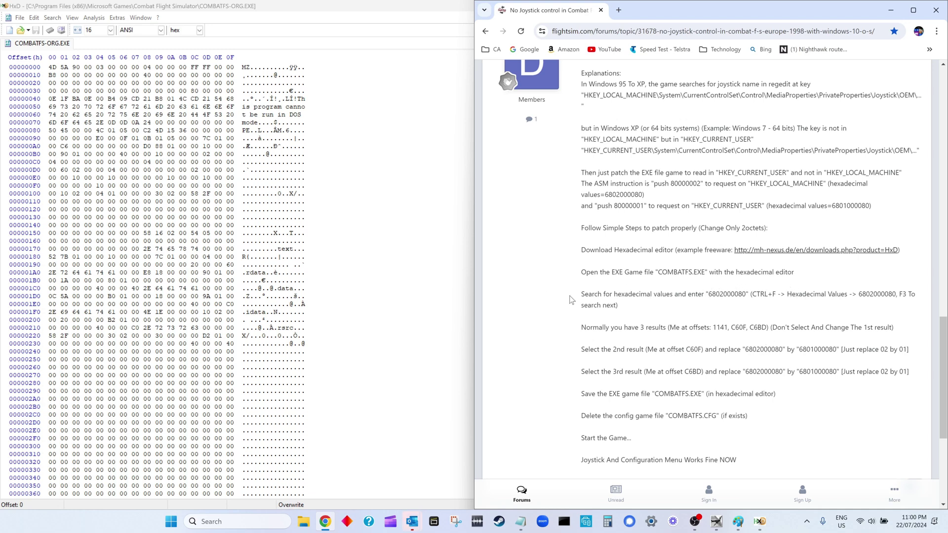
left_click_drag(581, 295, 747, 293)
key("ctrl+c")
left_click(706, 293)
right_click(735, 298)
left_click(744, 309)
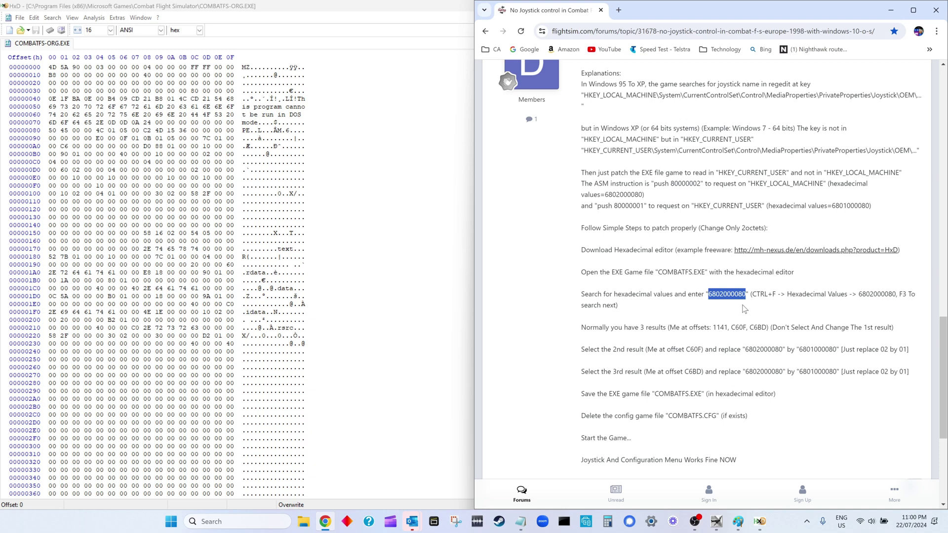
left_click(52, 18)
left_click(50, 30)
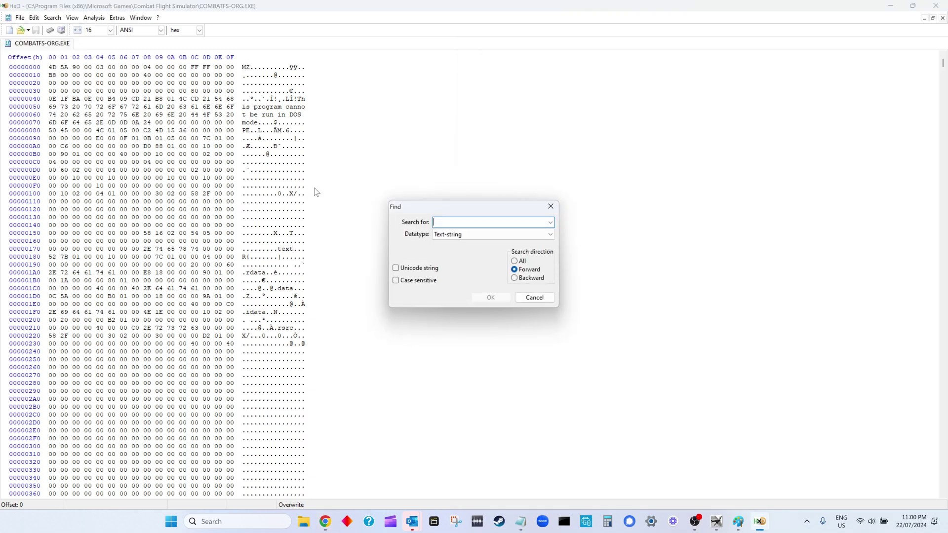
left_click(554, 237)
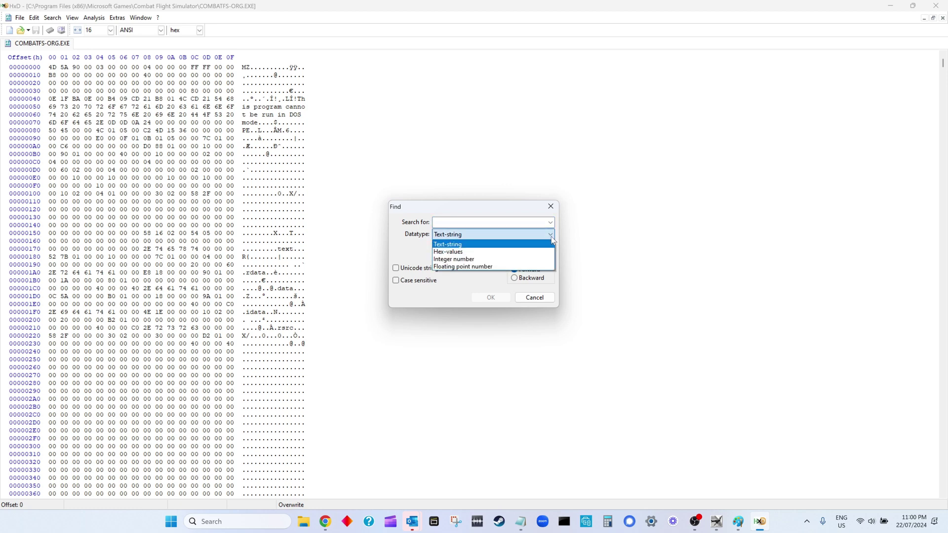
left_click(485, 252)
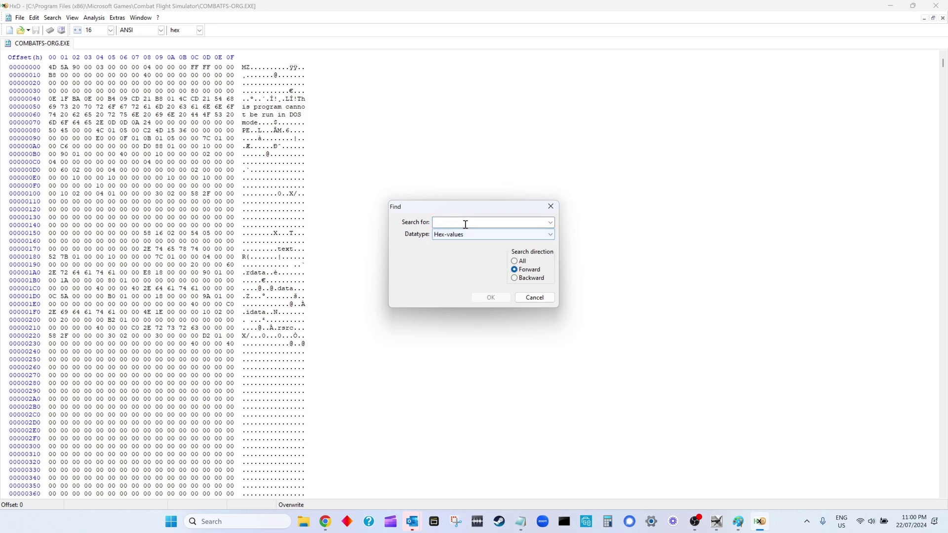
left_click(465, 223)
key("ctrl+v")
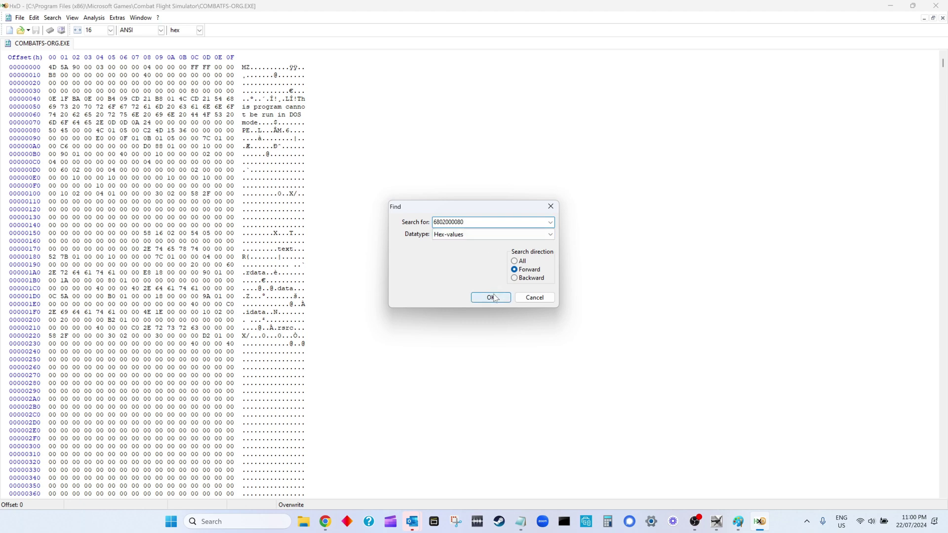
left_click(493, 298)
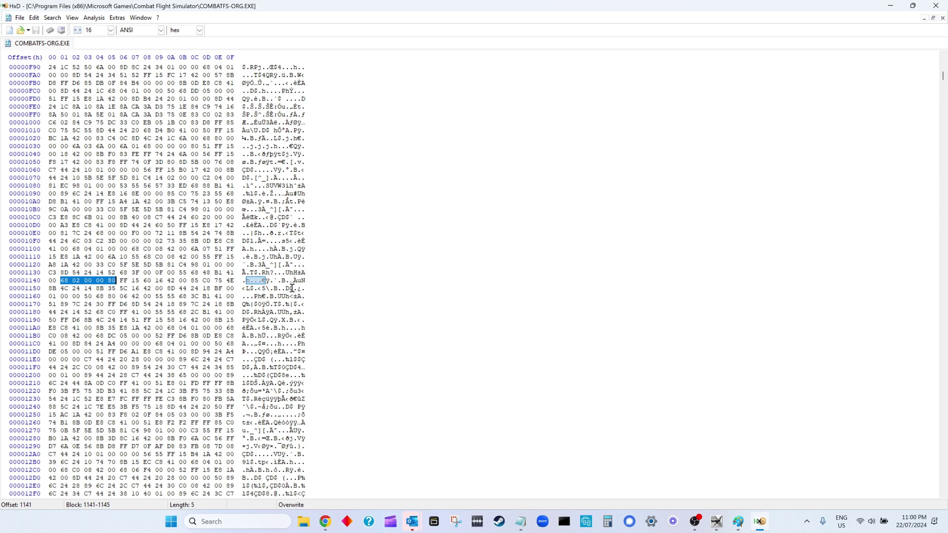
key("F3")
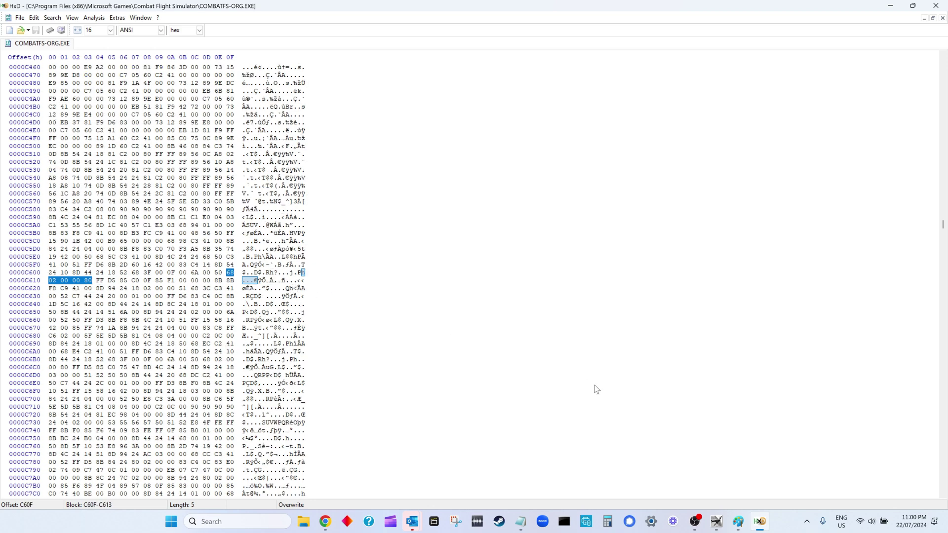
left_click(328, 523)
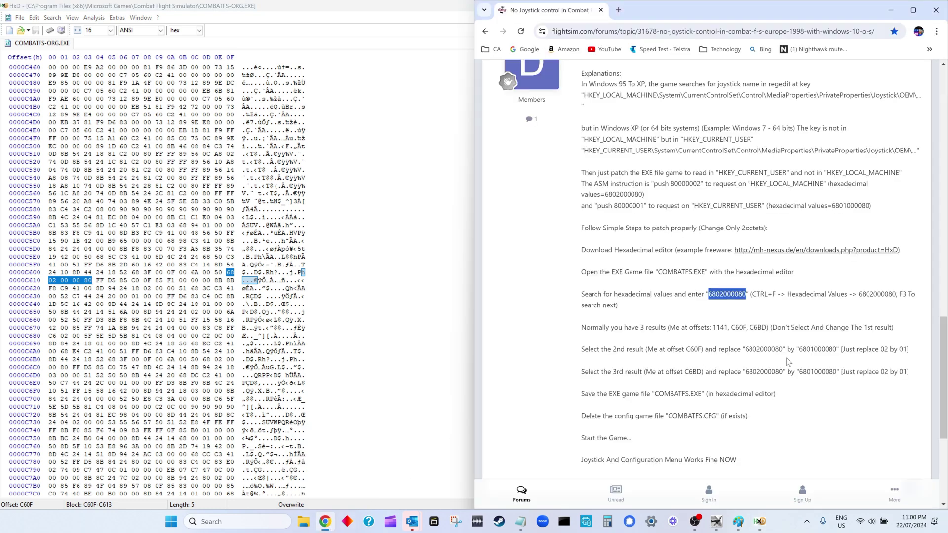
left_click_drag(909, 349, 582, 351)
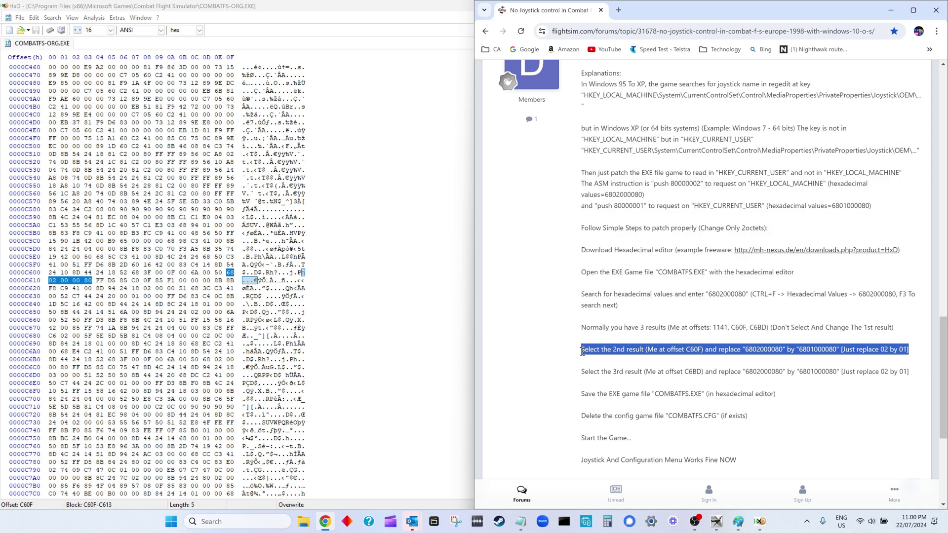
left_click(62, 282)
key("super+Up")
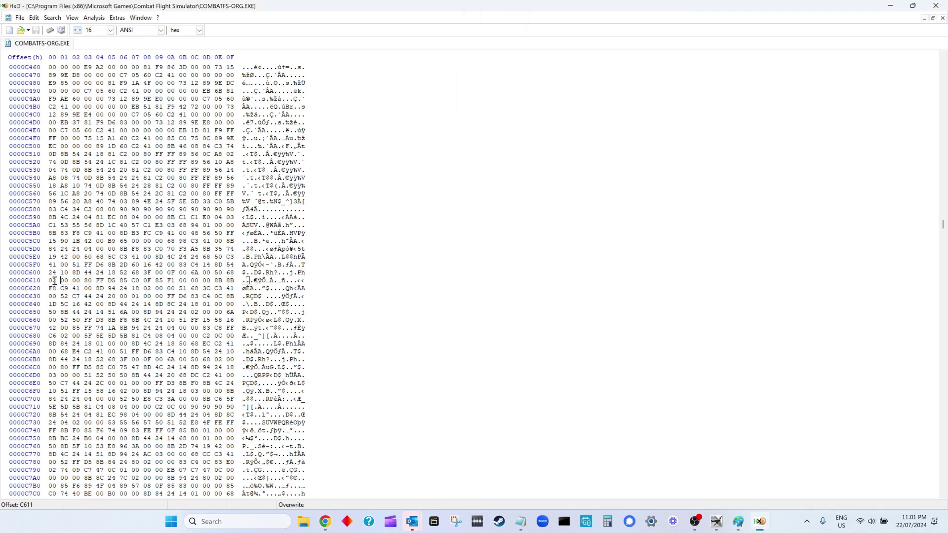
Step: Replace the 02 byte with 01 at offsets C610 and C6BE in COMBATFS-ORG.EXE, then minimize HxD
left_click(50, 281, "shift")
type("01")
key("F3")
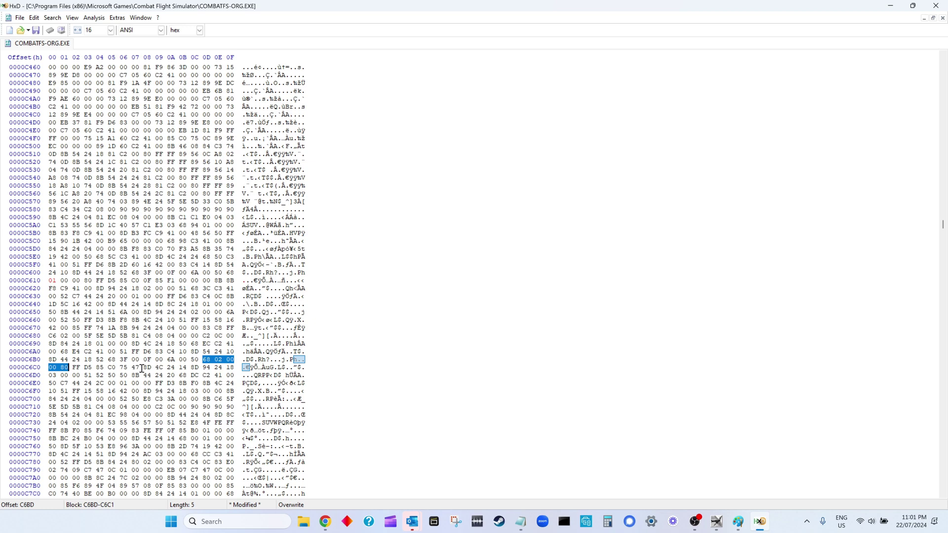
left_click(219, 361)
key("Right")
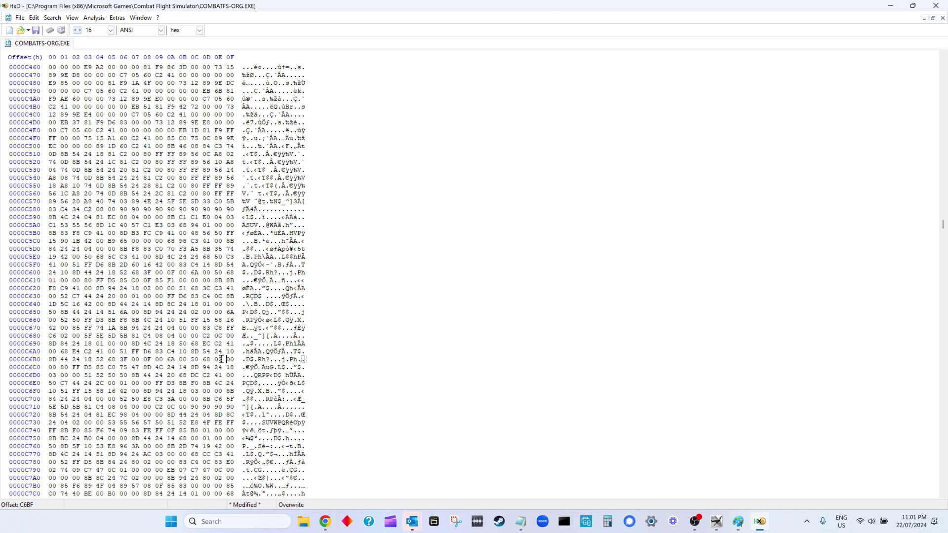
key("shift+Left")
type("01")
left_click(891, 7)
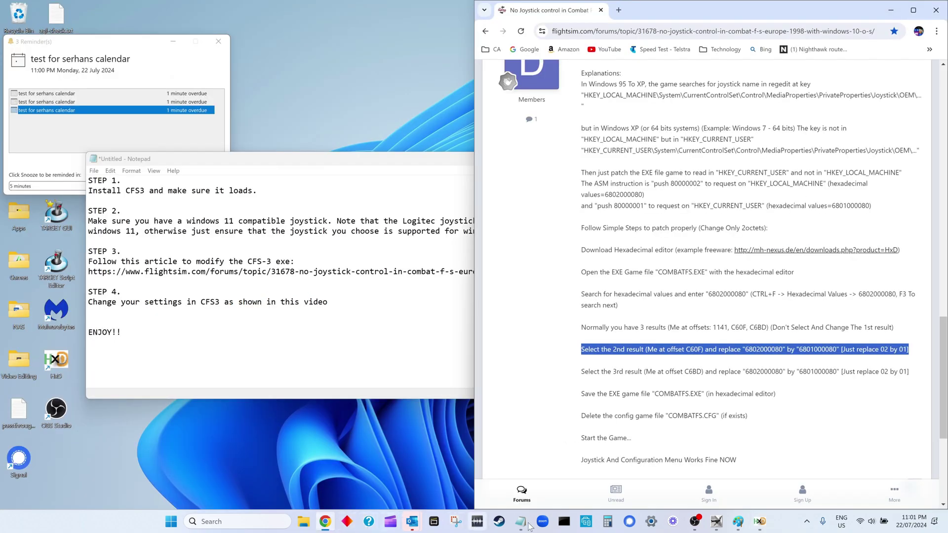
Step: In a maximized File Explorer, browse to C:\Program Files (x86)\Microsoft Games and select Combat Flight Simulator
left_click(310, 524)
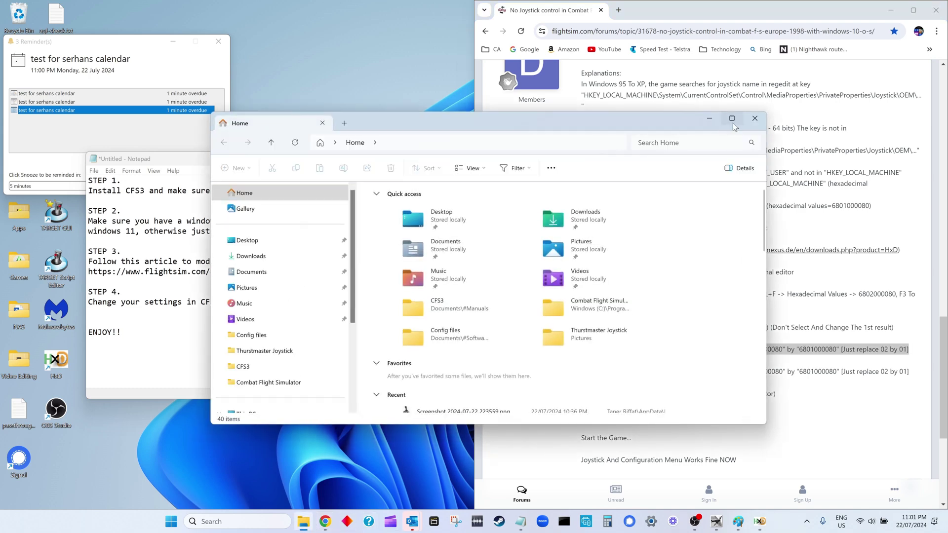
left_click(732, 123)
left_click(47, 315)
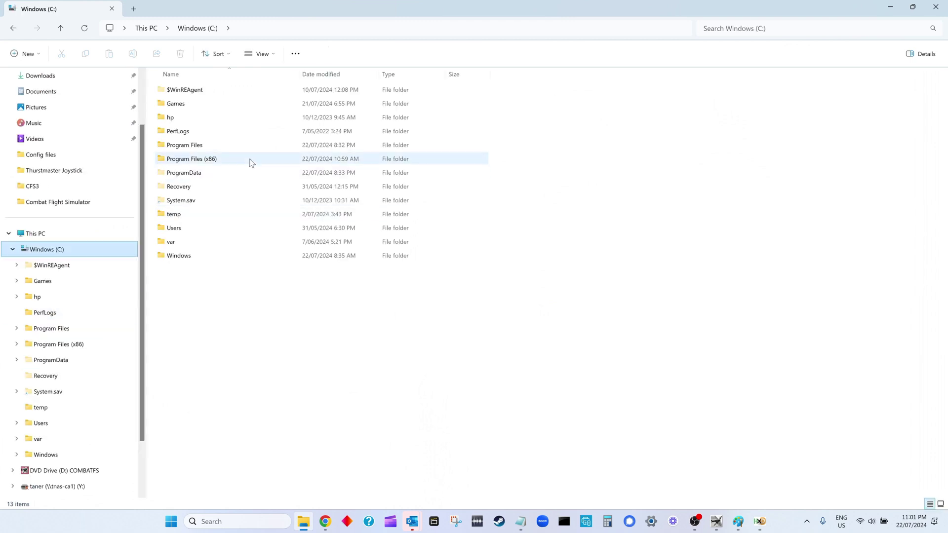
left_click(215, 163)
double_click(214, 162)
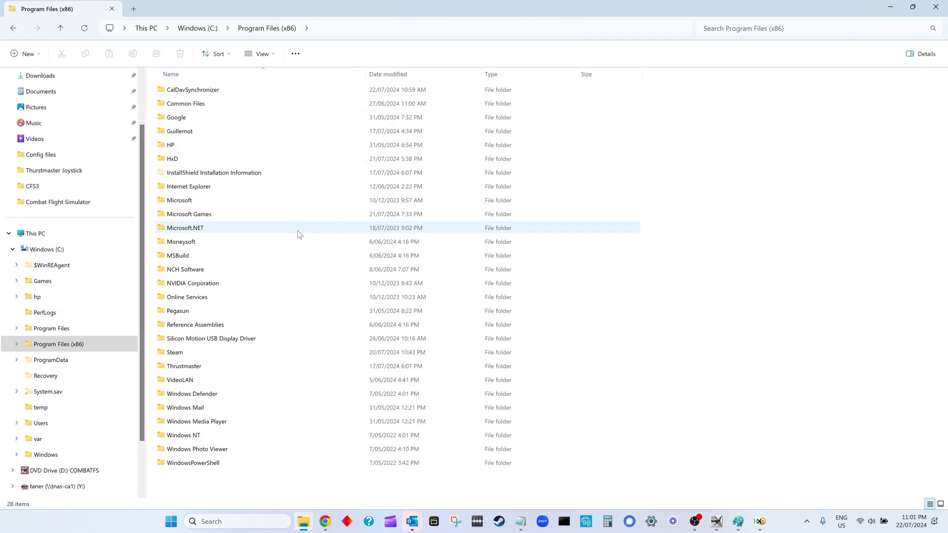
double_click(202, 201)
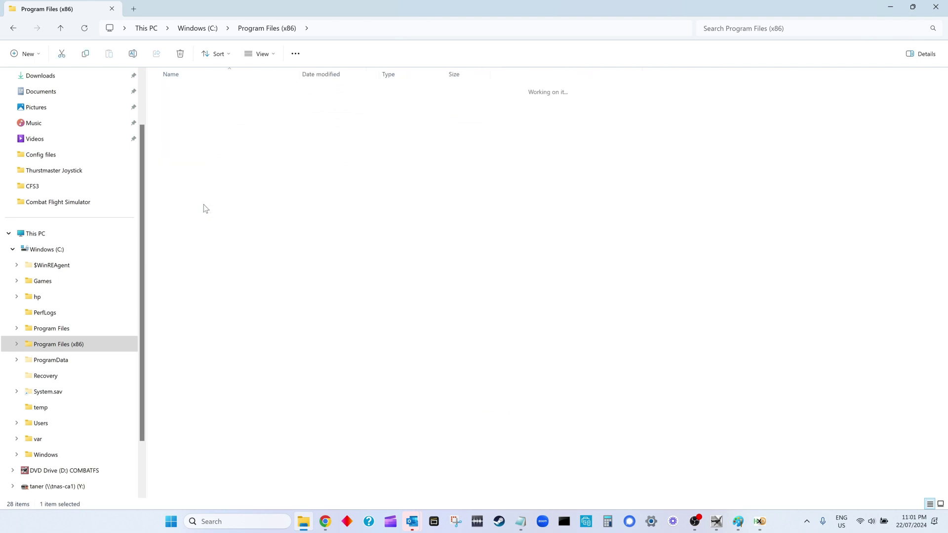
left_click(249, 33)
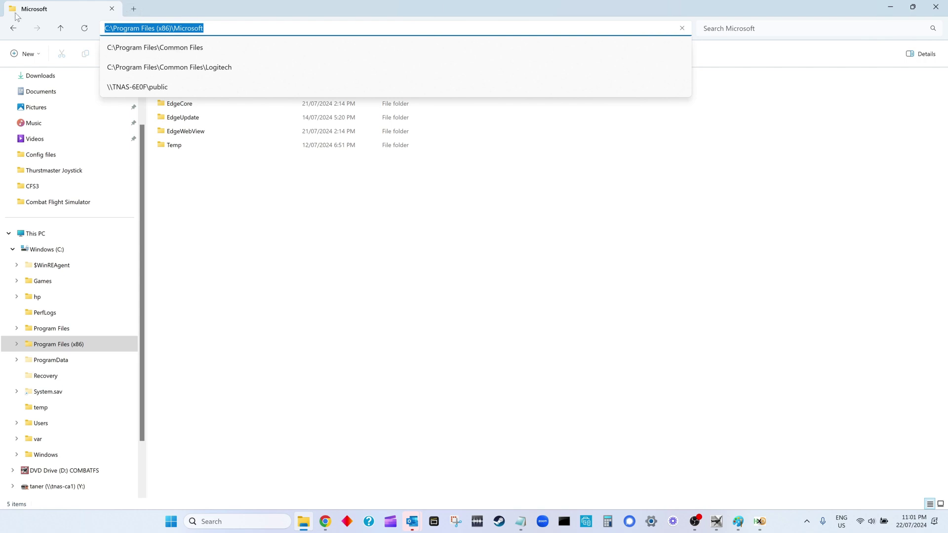
left_click(58, 30)
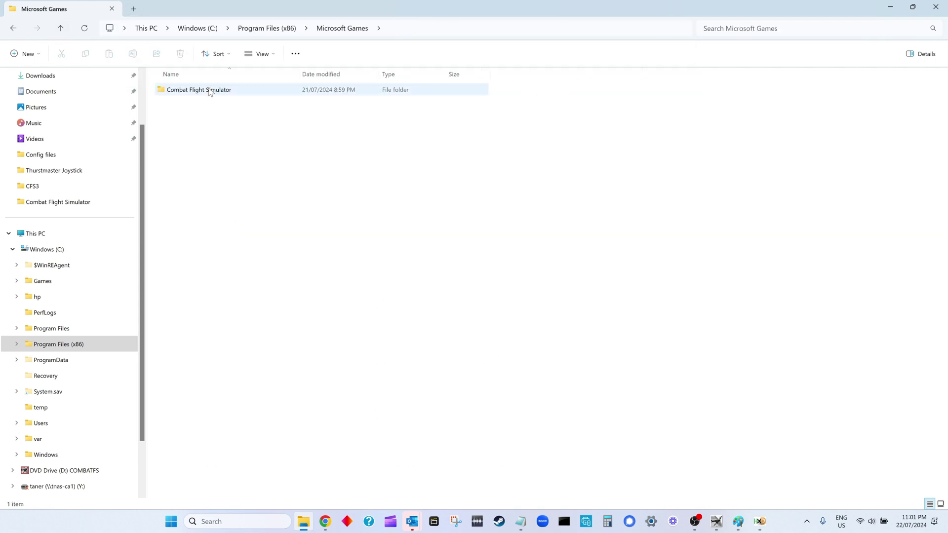
left_click(210, 92)
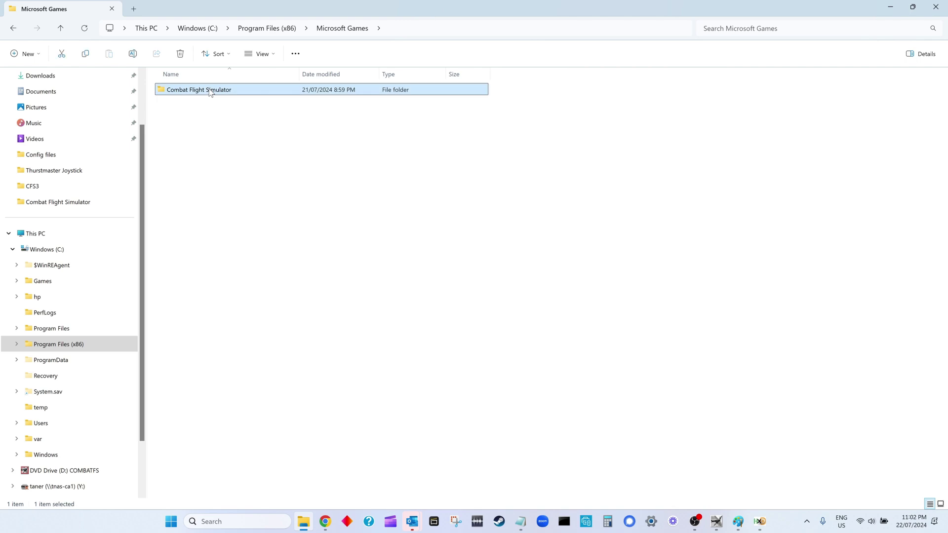
right_click(209, 92)
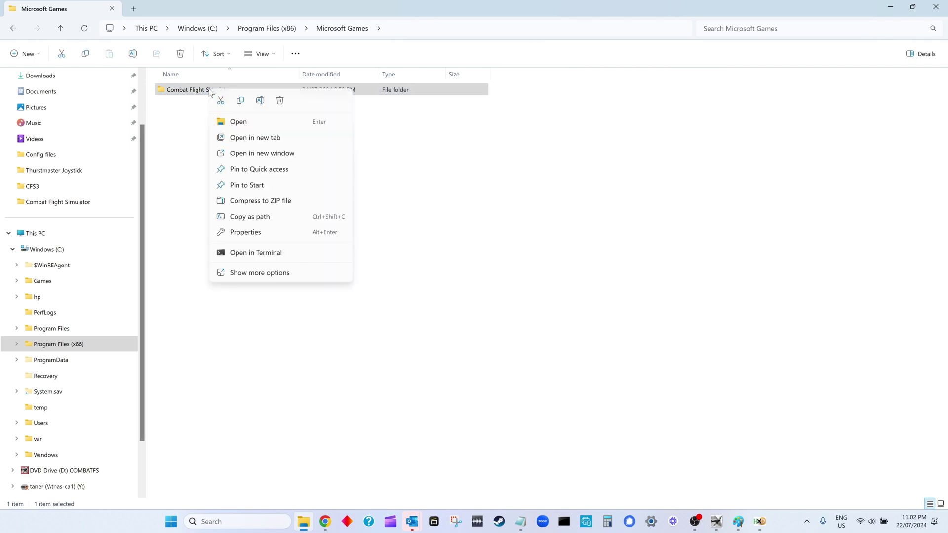
left_click(247, 232)
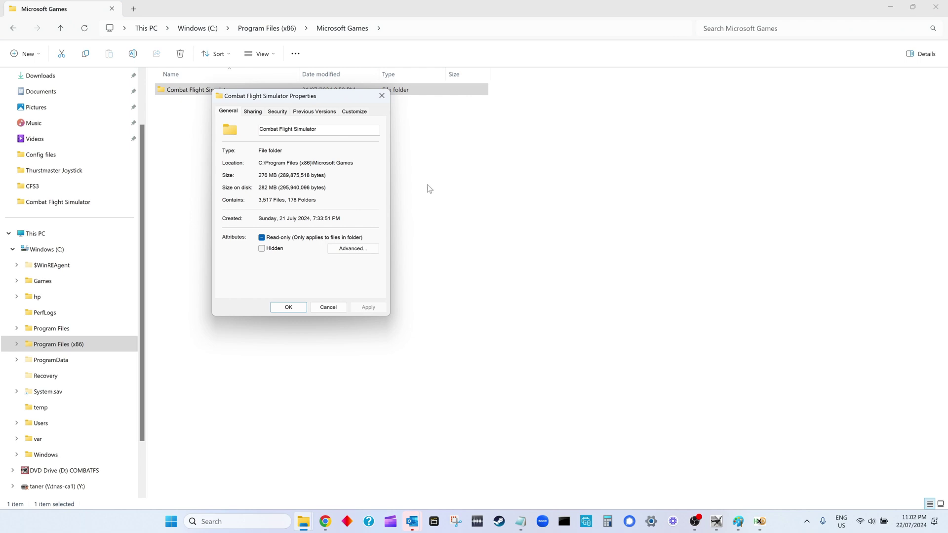
left_click(279, 112)
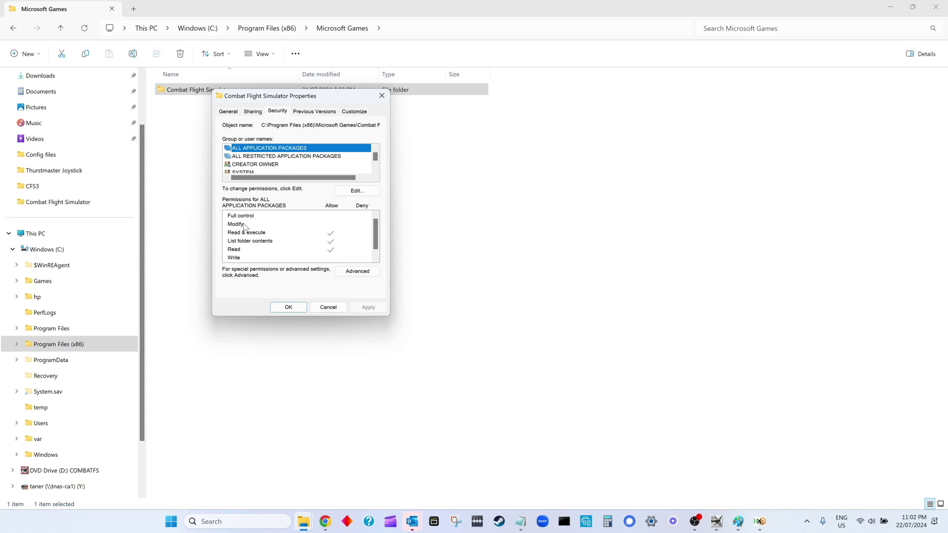
scroll(335, 162, "down", 1)
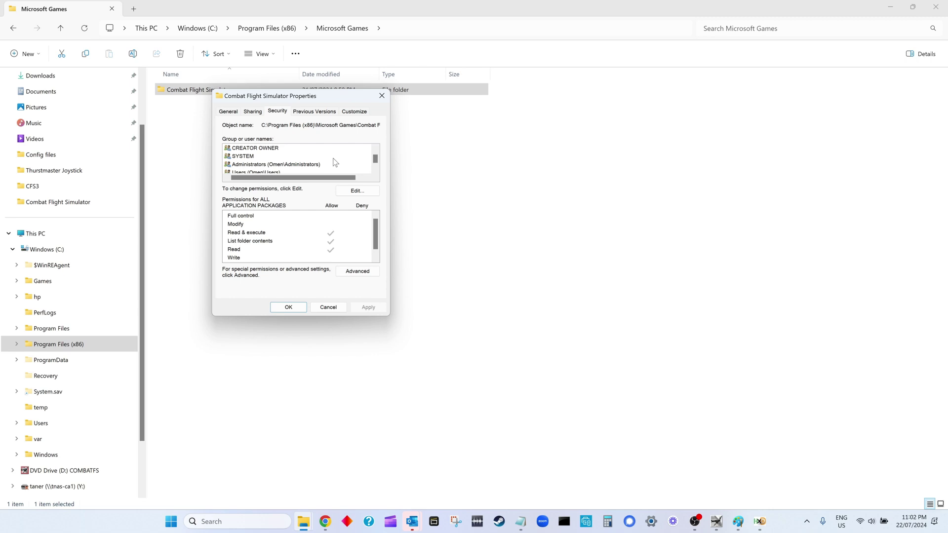
scroll(334, 162, "down", 1)
left_click(263, 157)
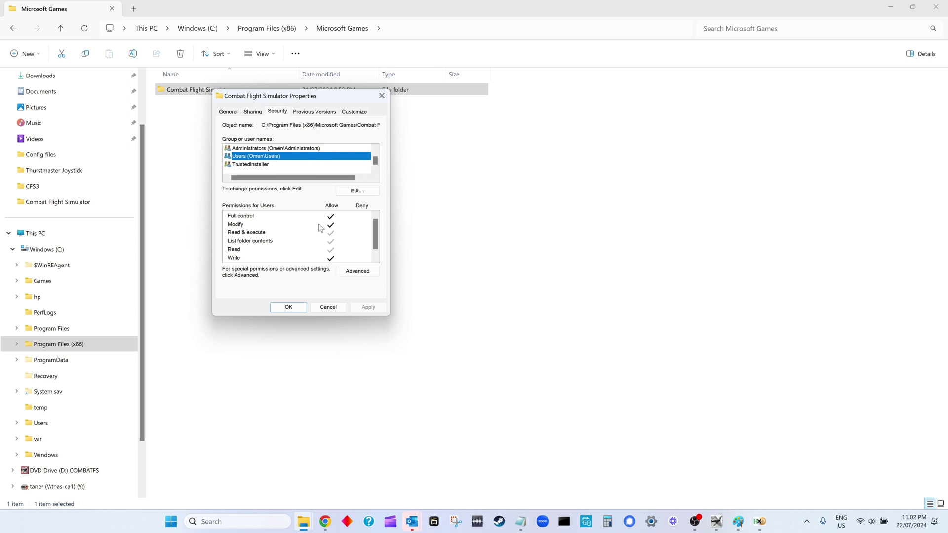
left_click(356, 192)
scroll(347, 204, "down", 1)
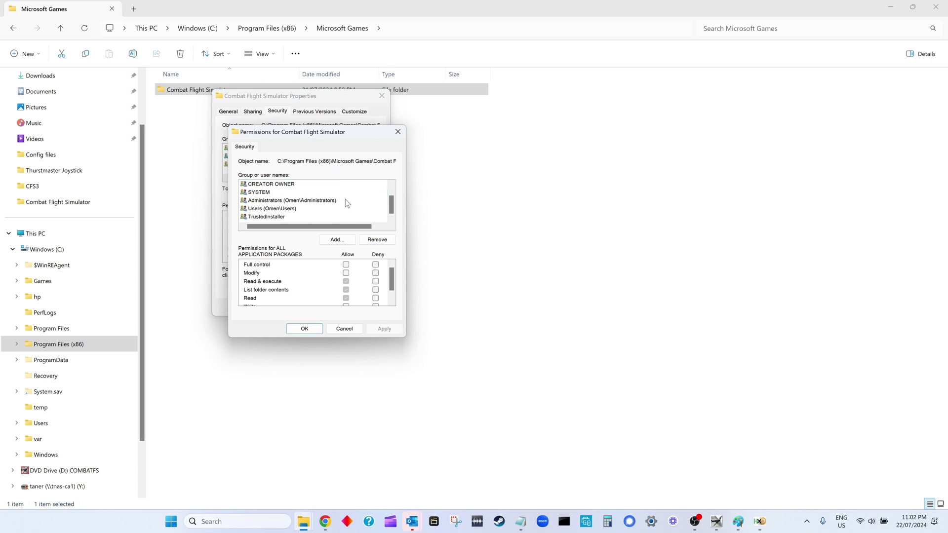
left_click(278, 209)
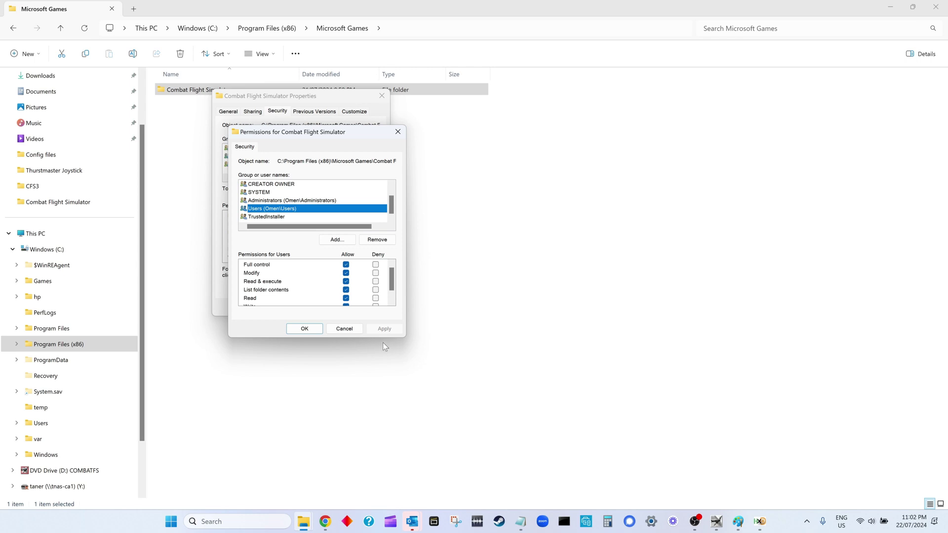
left_click(349, 329)
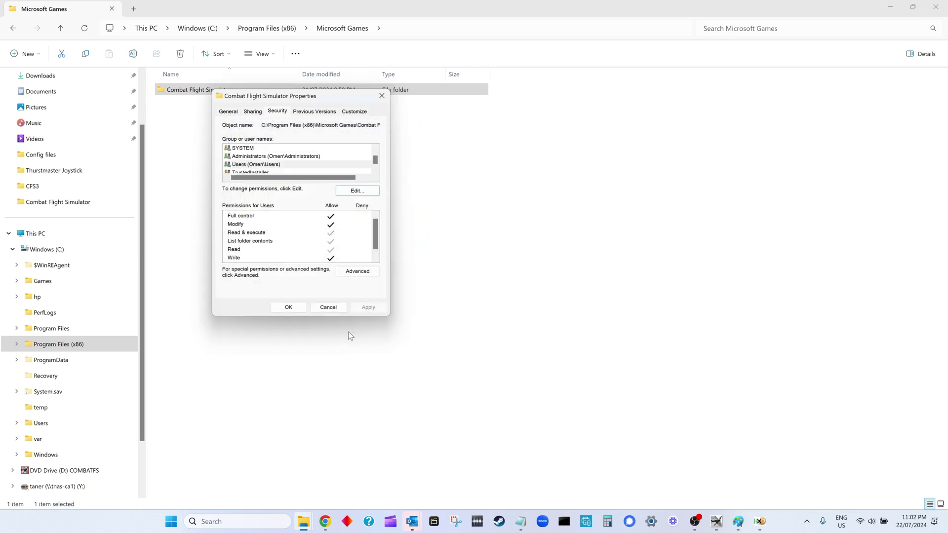
left_click(330, 308)
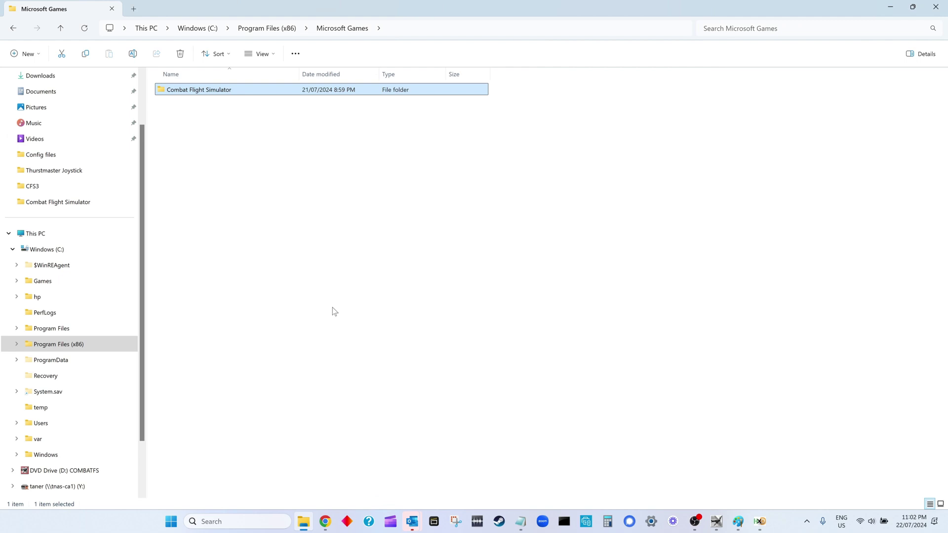
Step: Locate combatfs.exe inside the Combat Flight Simulator folder, then switch back to HxD
double_click(222, 94)
scroll(310, 198, "down", 1)
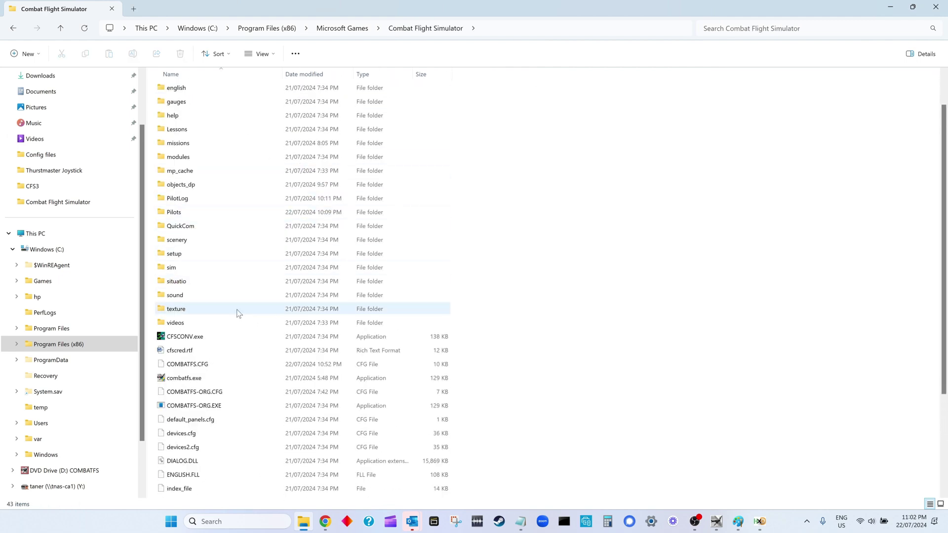
left_click(234, 385)
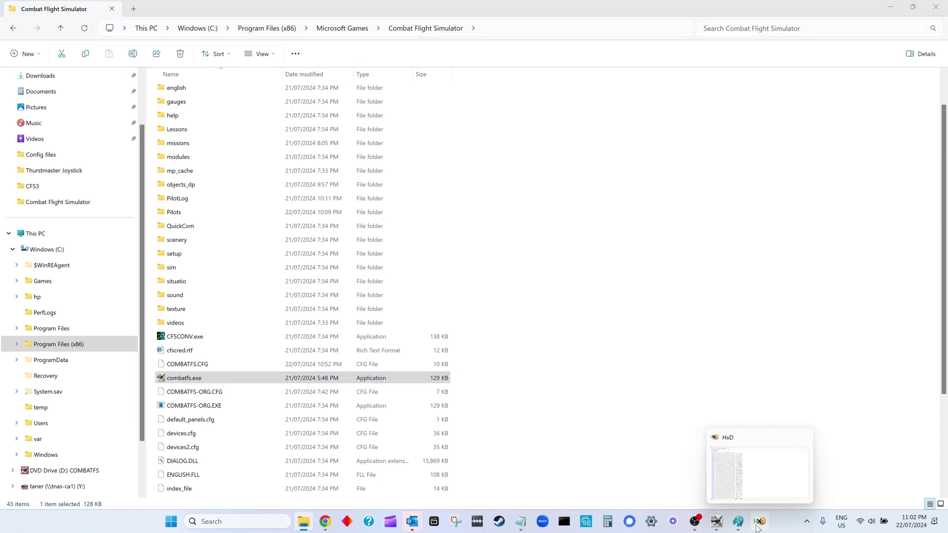
left_click(745, 490)
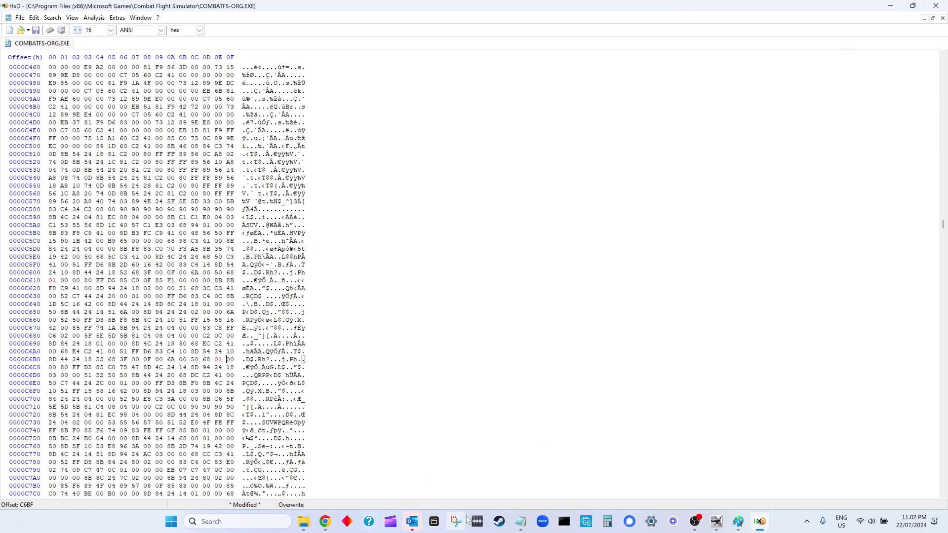
Step: Bring the Untitled - Notepad window with the four-step CFS3 setup guide in front of HxD
left_click(521, 522)
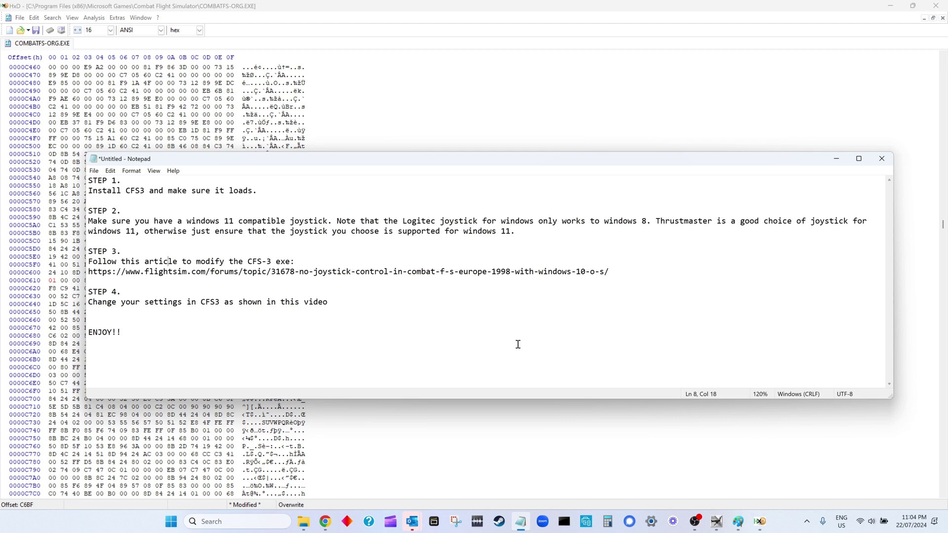
mouse_move(698, 527)
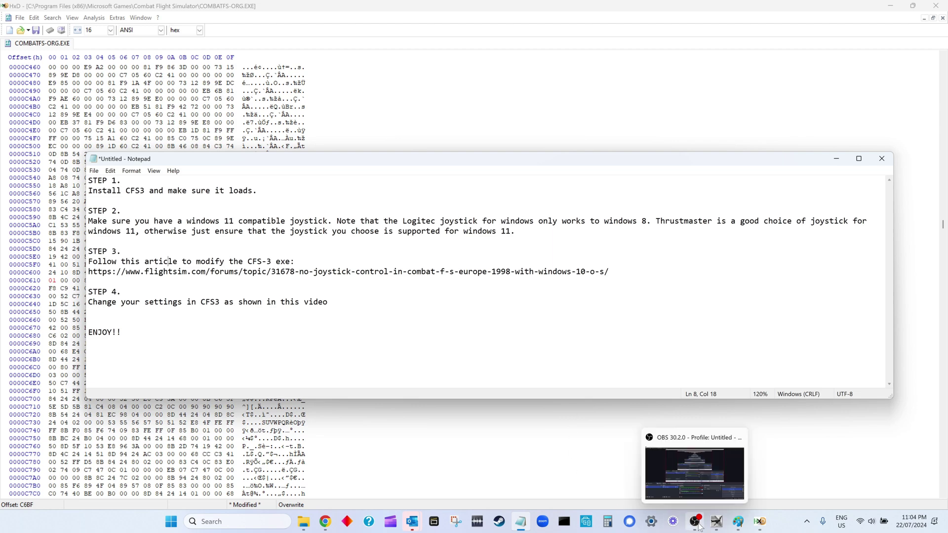